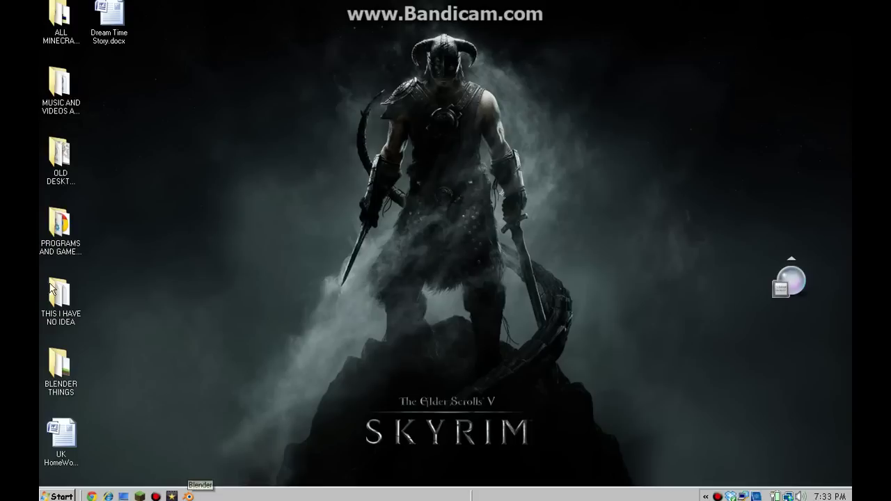
Launch Blender 2.63 from the Windows taskbar.
left_click(188, 496)
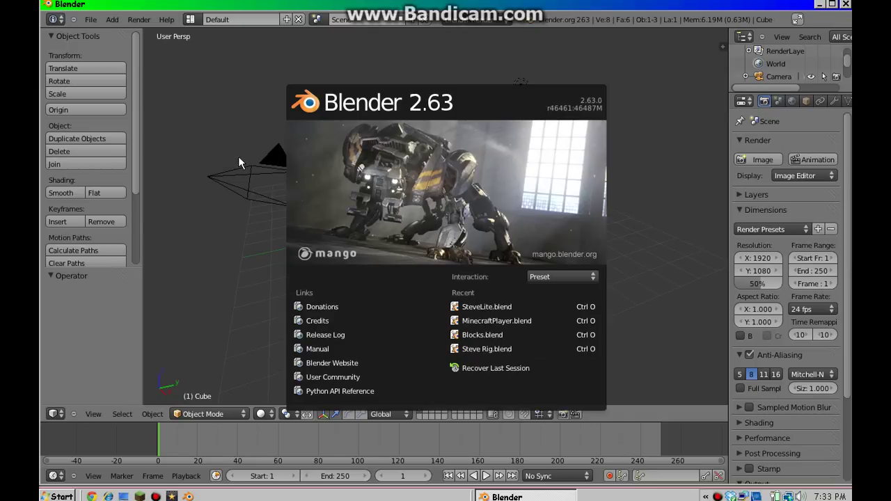
Dismiss the splash screen and bring up the Open Blender File browser from the File menu.
left_click(179, 90)
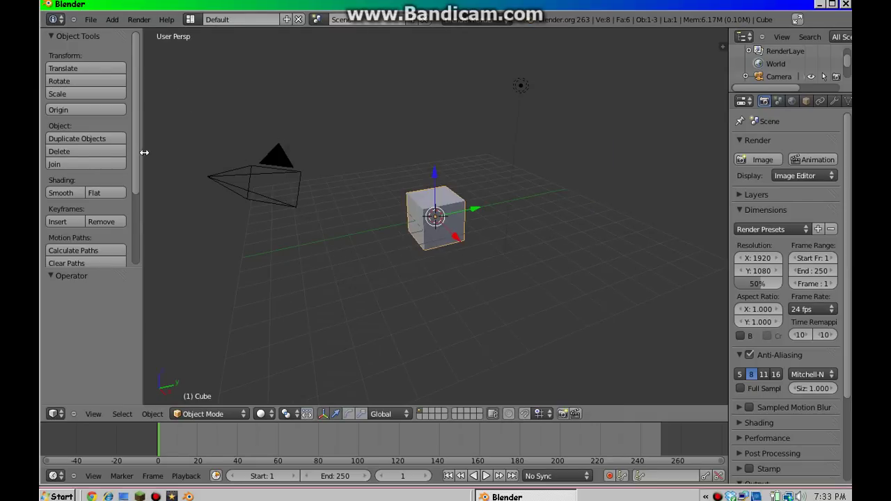
left_click(91, 20)
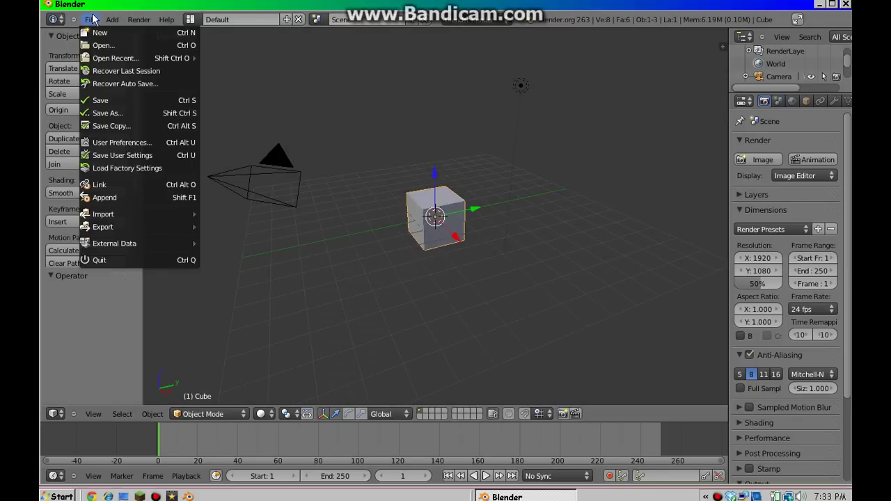
left_click(114, 46)
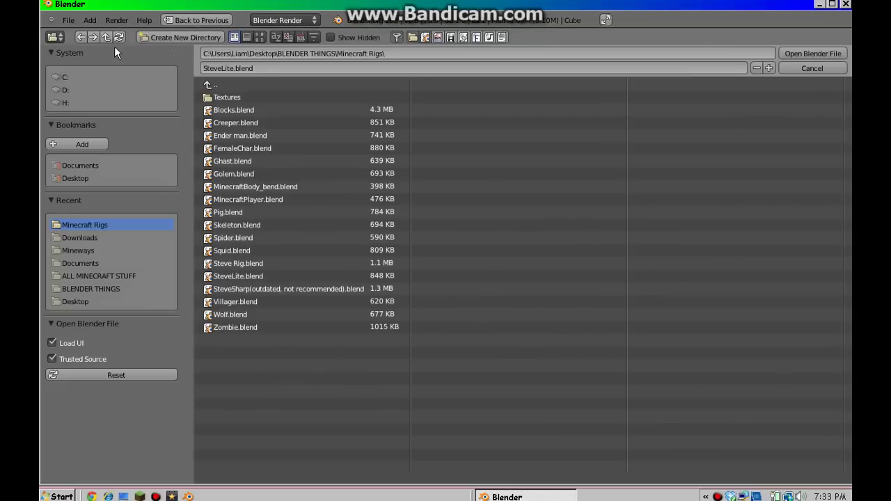
Open MinecraftBody_bend.blend and orbit the view to see the block stack.
double_click(301, 188)
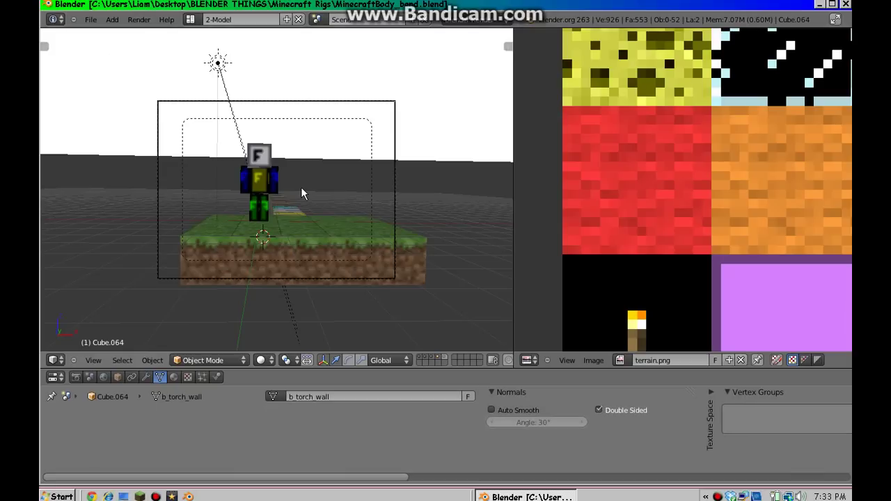
middle_click_drag(420, 151, 415, 226)
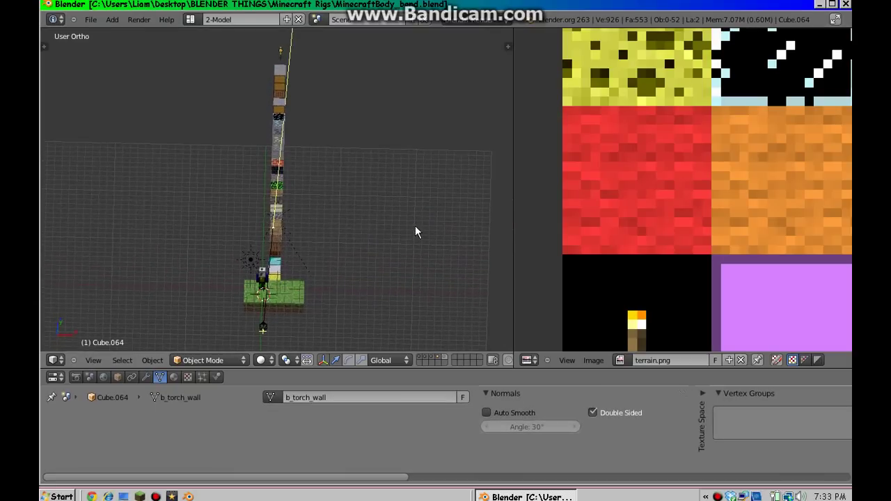
left_click(415, 226)
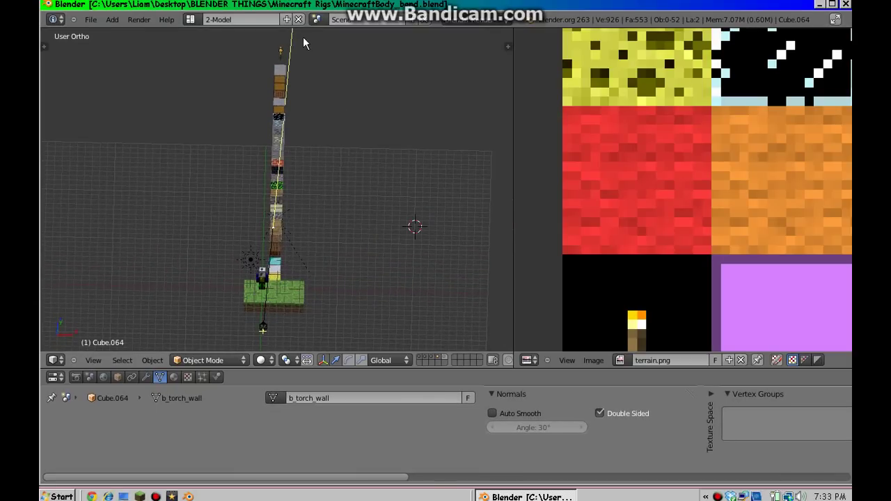
Box-select the tall stack of sample blocks, delete it, and zoom toward the character.
key("b")
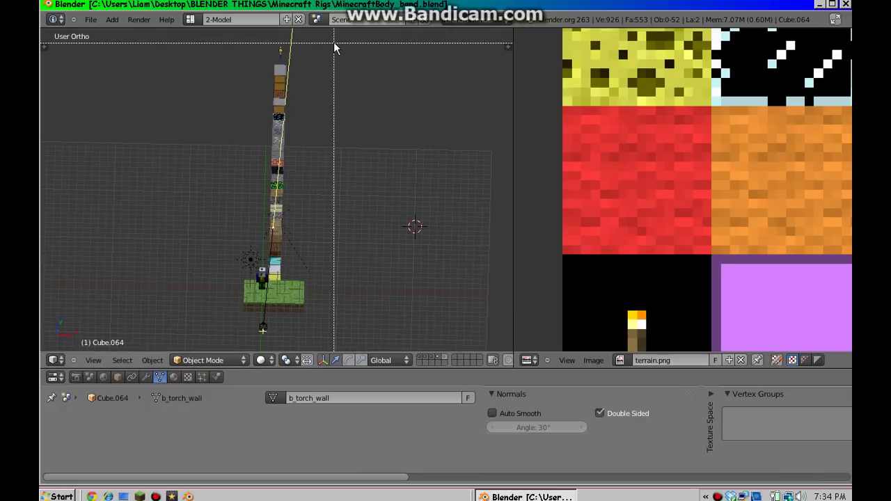
left_click_drag(334, 43, 206, 271)
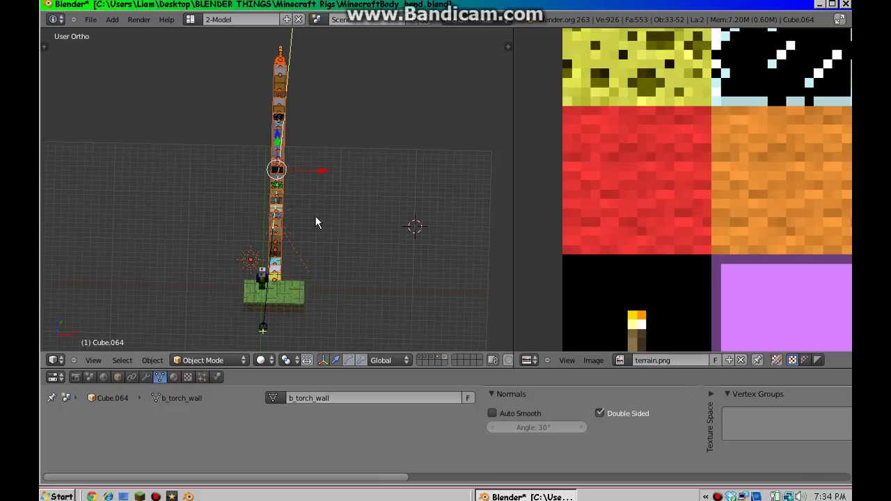
key("x")
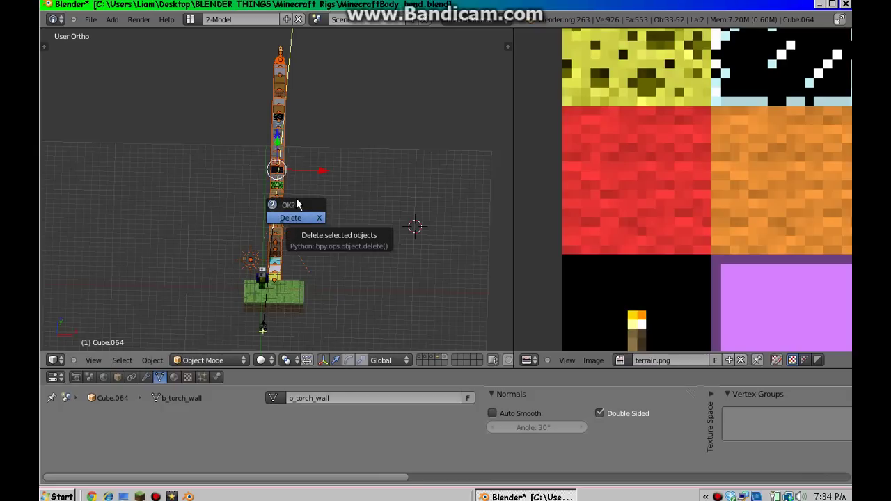
key("Return")
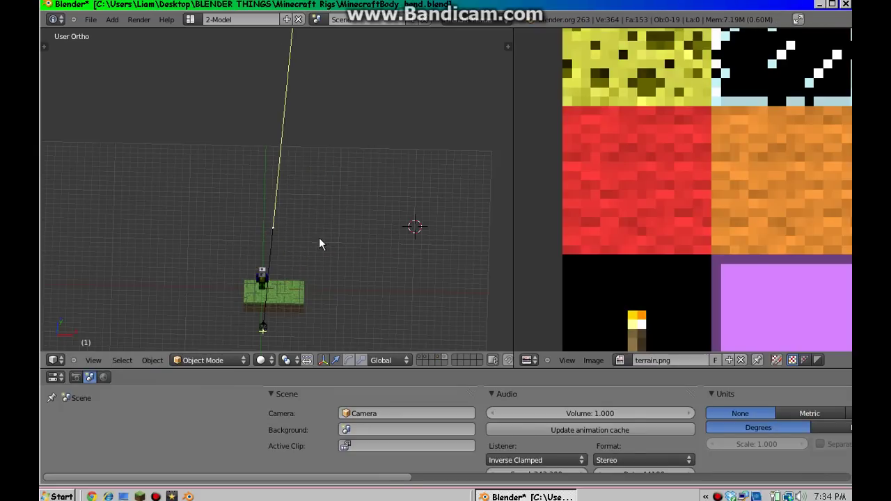
middle_click_drag(319, 241, 312, 188)
scroll(311, 188, "up", 3)
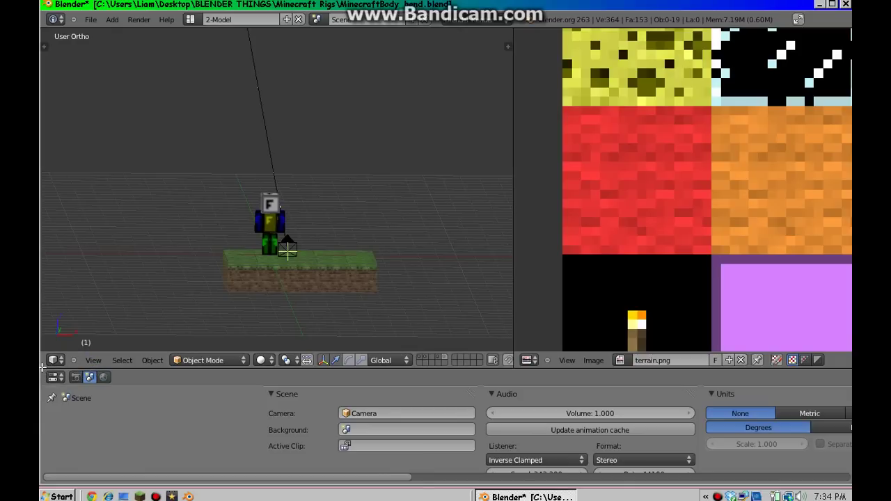
Split a lower area off the 3D view, make it a Timeline, and scroll to frame 0.
left_click_drag(45, 368, 46, 323)
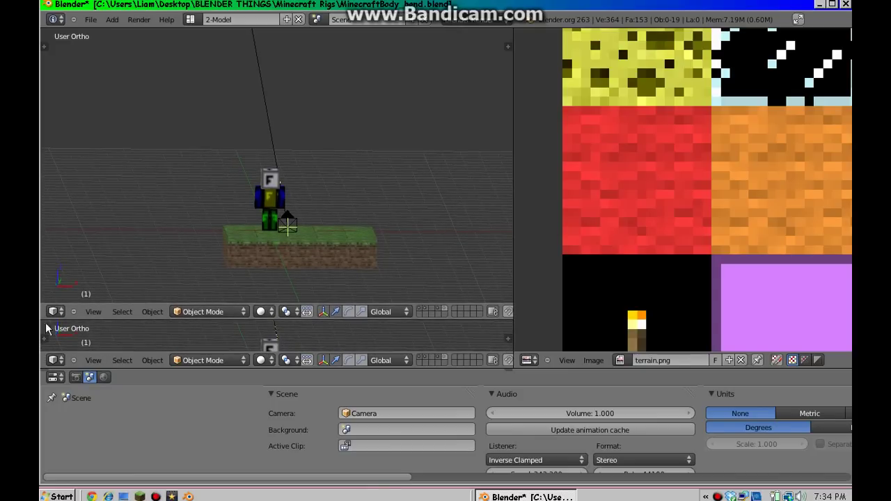
left_click(94, 361)
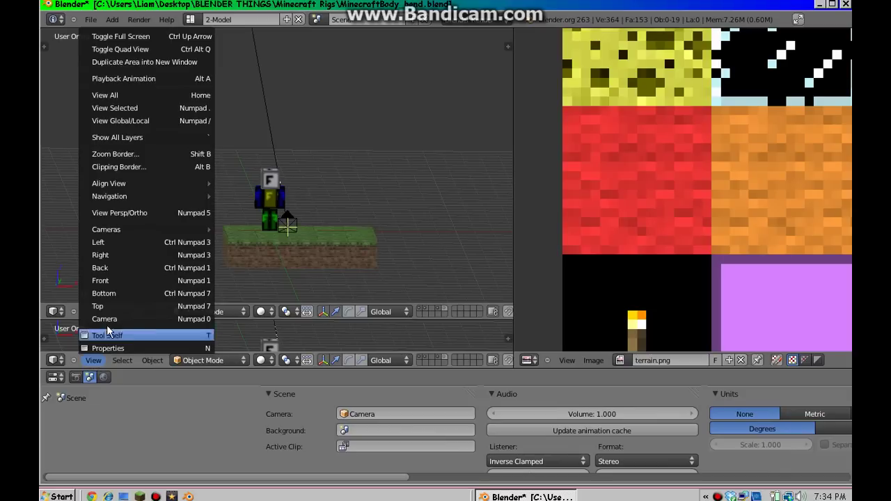
left_click(55, 360)
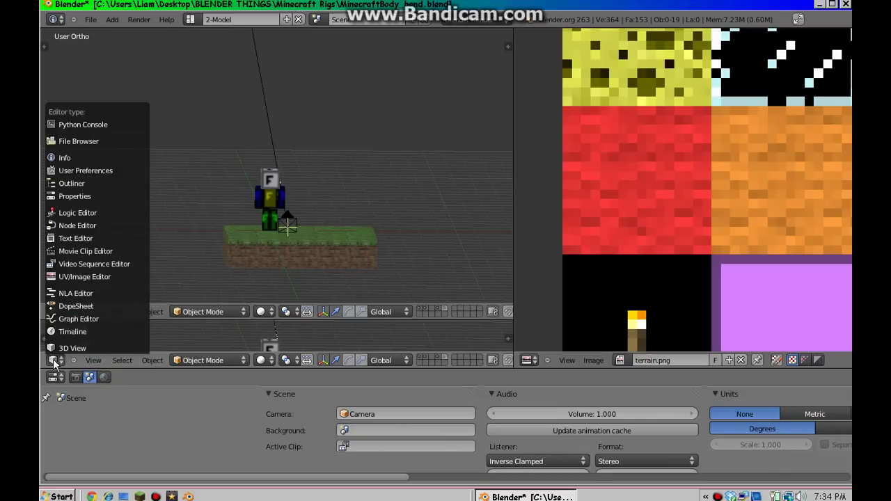
left_click(72, 332)
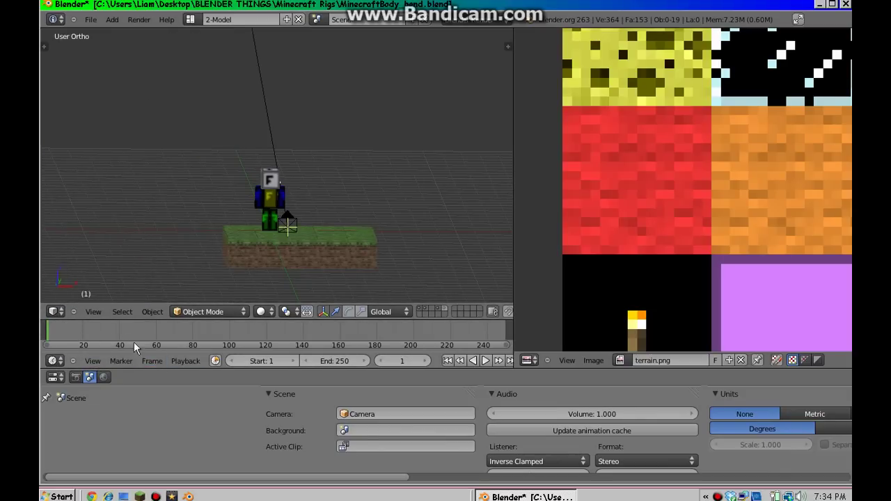
scroll(120, 333, "up", 3)
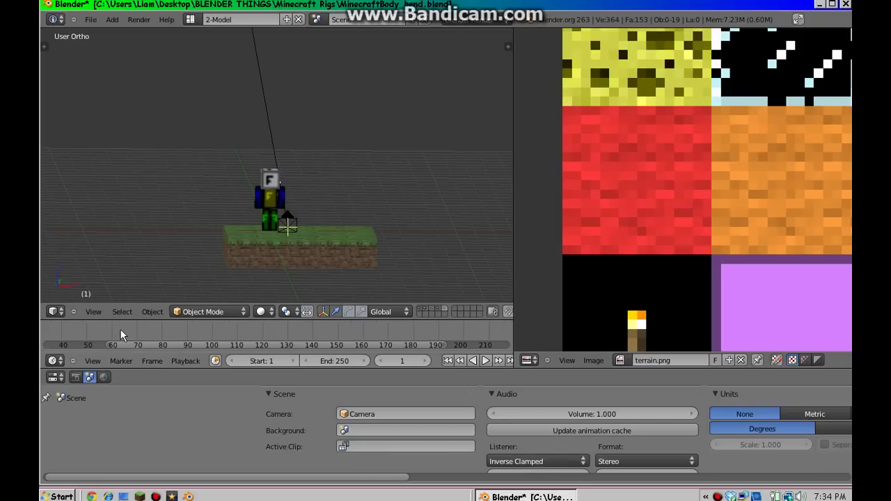
scroll(119, 335, "up", 2)
scroll(120, 335, "up", 5, "ctrl")
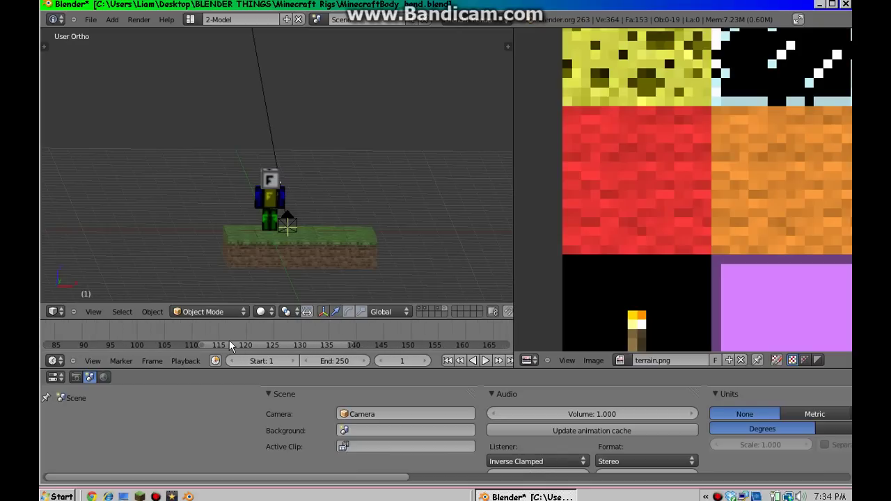
scroll(58, 343, "up", 4, "ctrl")
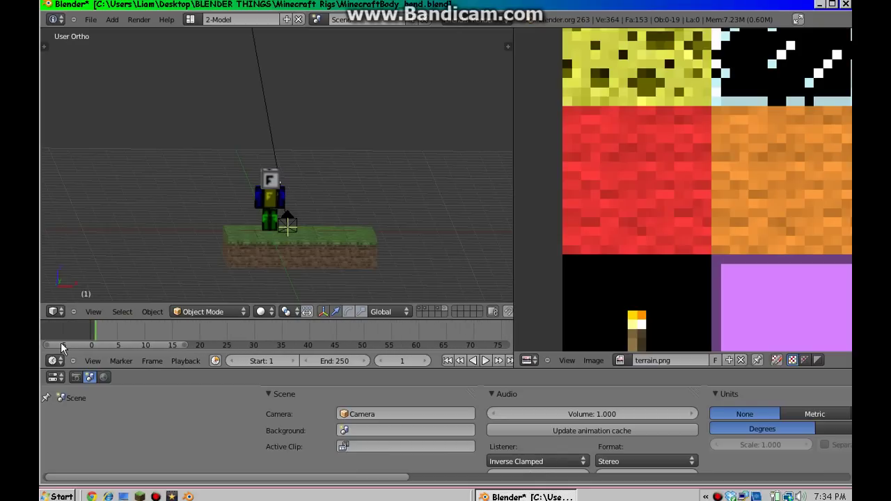
Switch the 3D view to look through the scene camera.
left_click(92, 312)
left_click(95, 315)
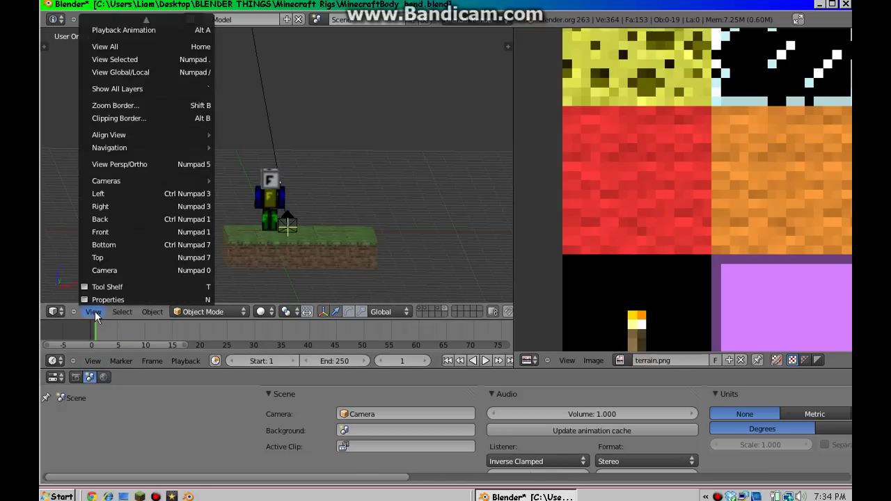
left_click(113, 272)
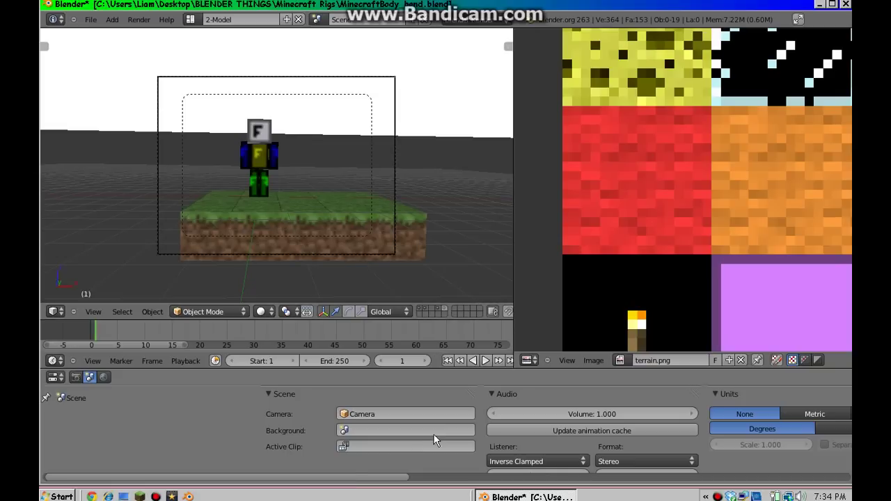
scroll(288, 449, "down", 2)
scroll(288, 449, "up", 2)
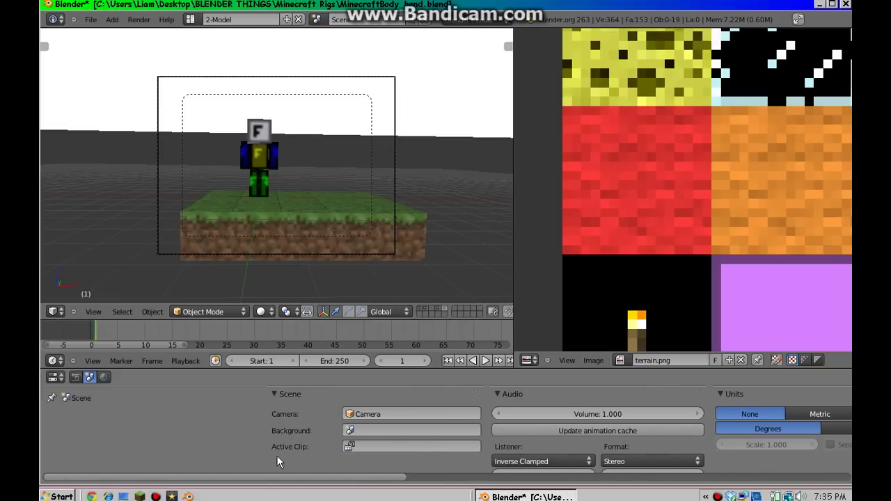
Drag the area borders to make the Timeline area taller.
left_click_drag(280, 477, 397, 490)
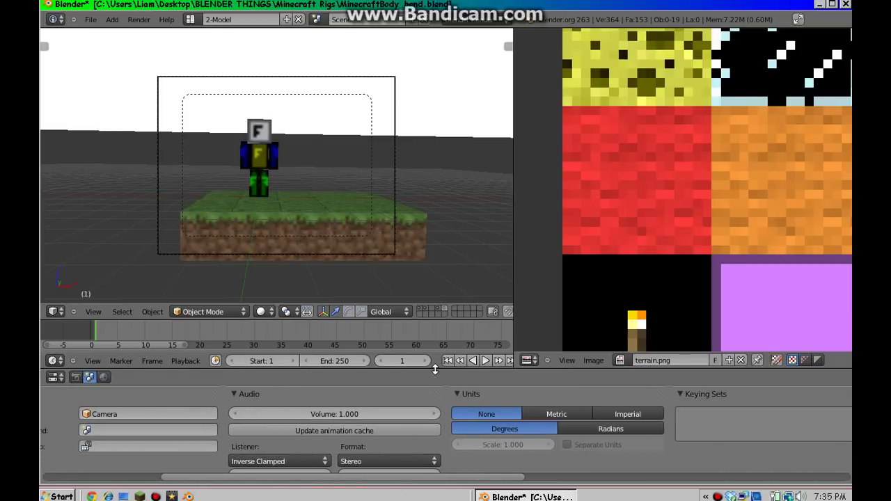
left_click_drag(431, 369, 425, 401)
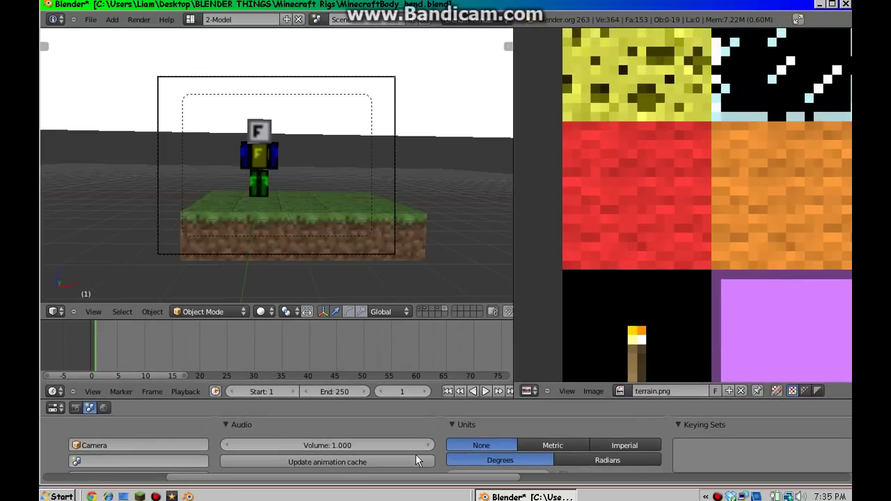
left_click_drag(403, 483, 284, 482)
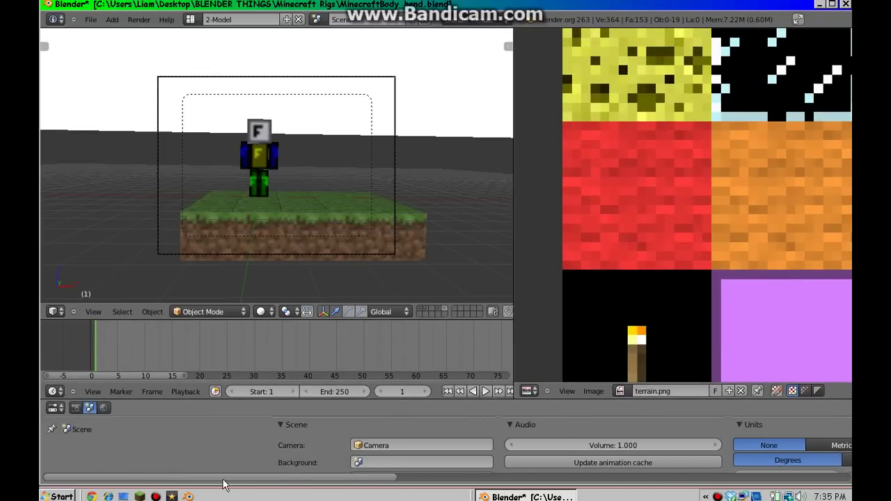
Select the CharRig armature, enter Pose Mode, and select the r_arm bone.
left_click(89, 408)
left_click(103, 409)
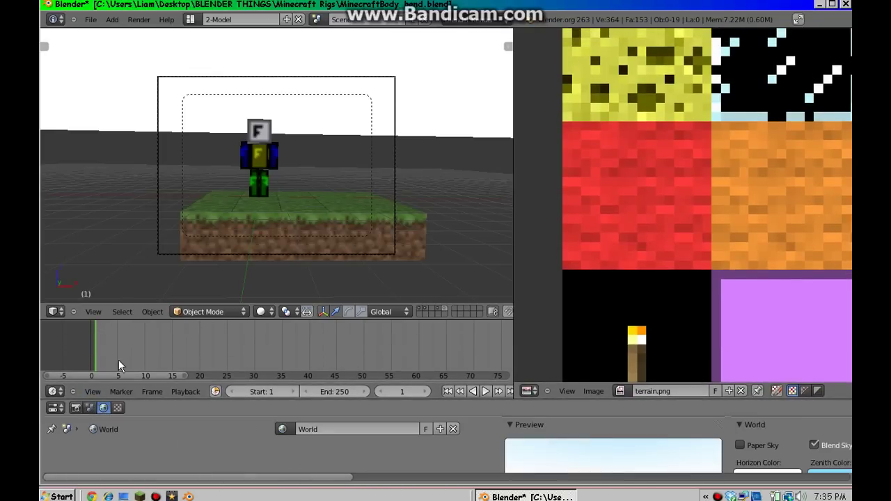
right_click(254, 143)
key("ctrl+Tab")
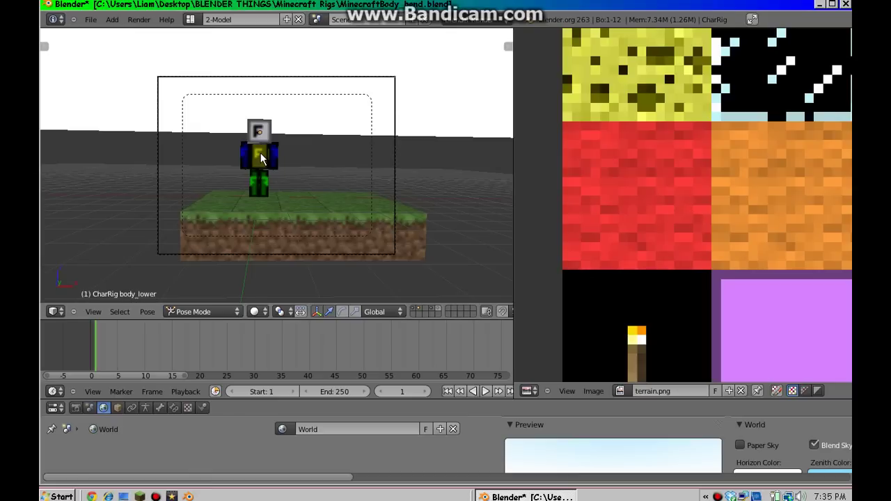
right_click(262, 144)
right_click(258, 175)
right_click(261, 170)
right_click(252, 160)
right_click(252, 160)
right_click(252, 160)
Show the armature's Object Data settings in the Properties editor.
left_click_drag(320, 477, 113, 368)
left_click(160, 408)
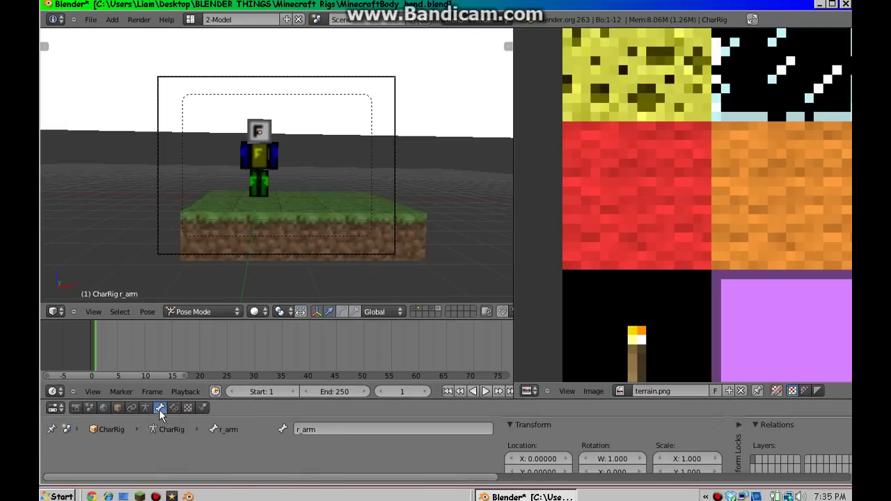
scroll(259, 481, "right", 3, "ctrl")
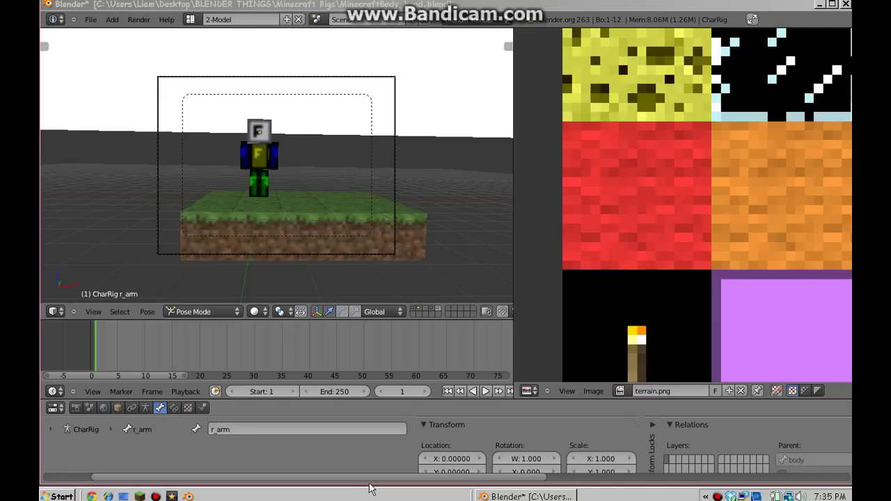
scroll(404, 487, "right", 4, "ctrl")
left_click_drag(440, 488, 239, 488)
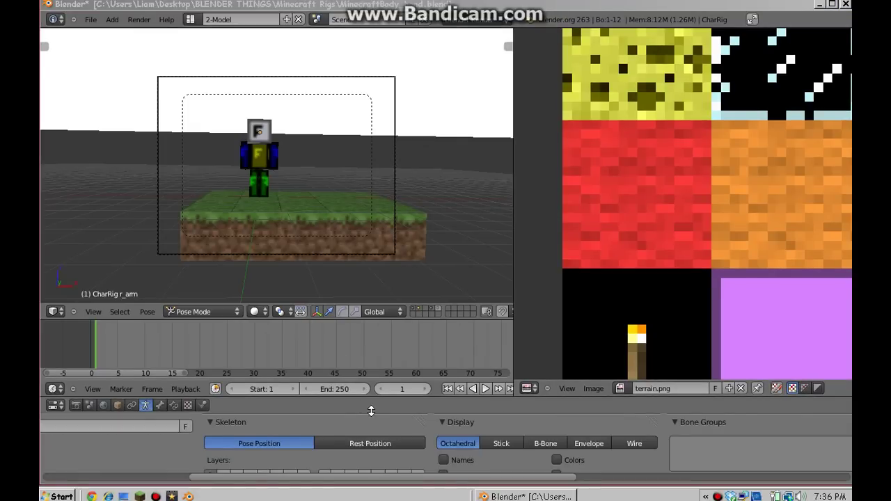
Tick X-Ray in the CharRig armature's Display panel so bones show through the body.
left_click_drag(270, 477, 255, 473)
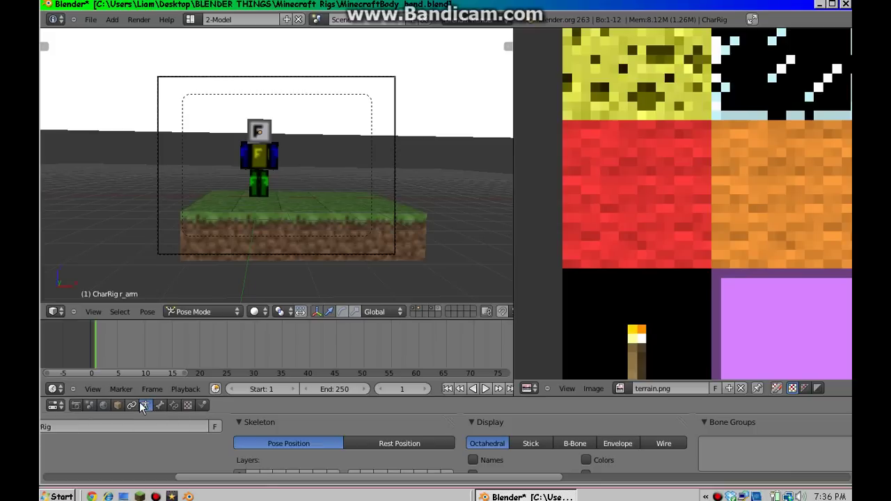
left_click_drag(258, 479, 321, 479)
left_click_drag(435, 395, 435, 373)
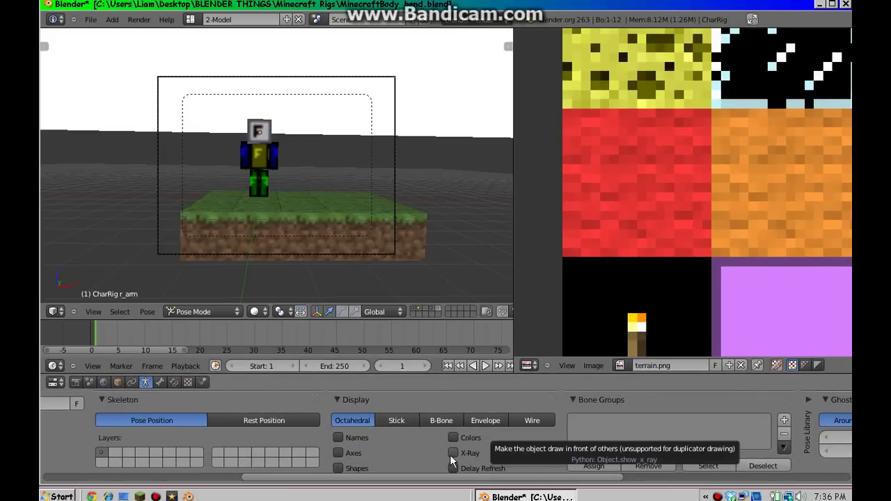
left_click(452, 454)
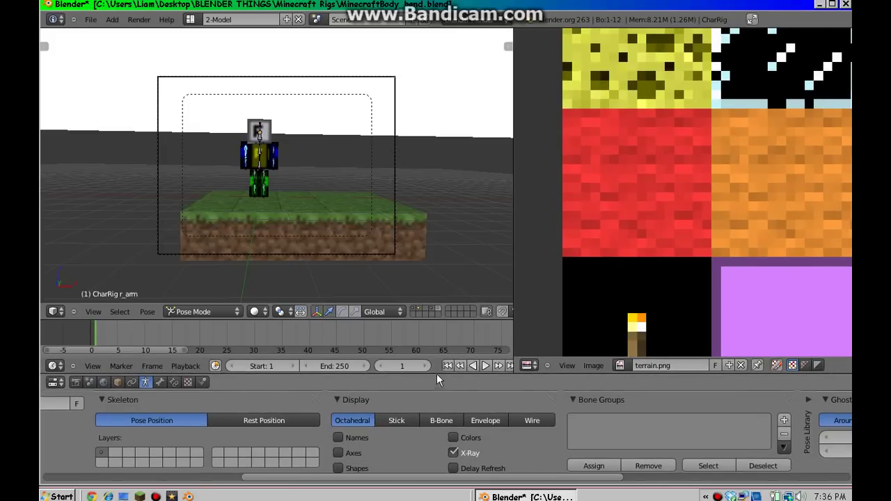
left_click_drag(436, 375, 435, 405)
Zoom in and select the transform_handle, l_arm_lower, body_lower and body bones.
left_click_drag(435, 478, 351, 478)
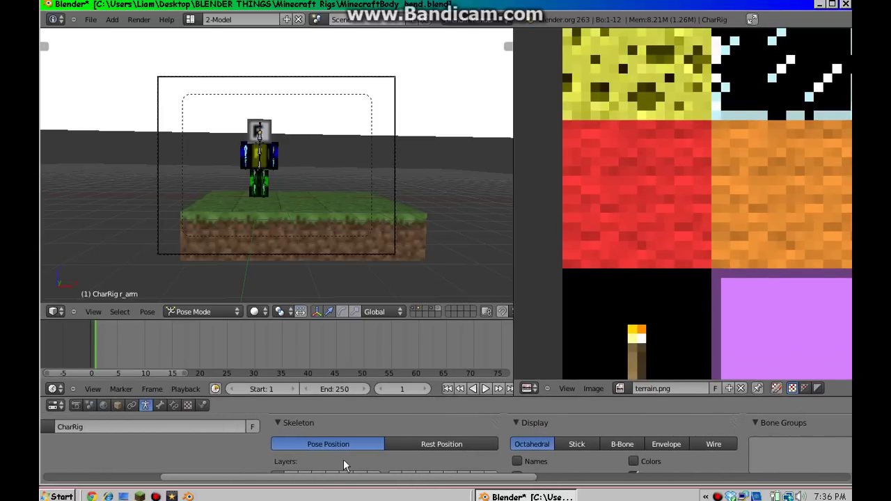
scroll(278, 164, "up", 2)
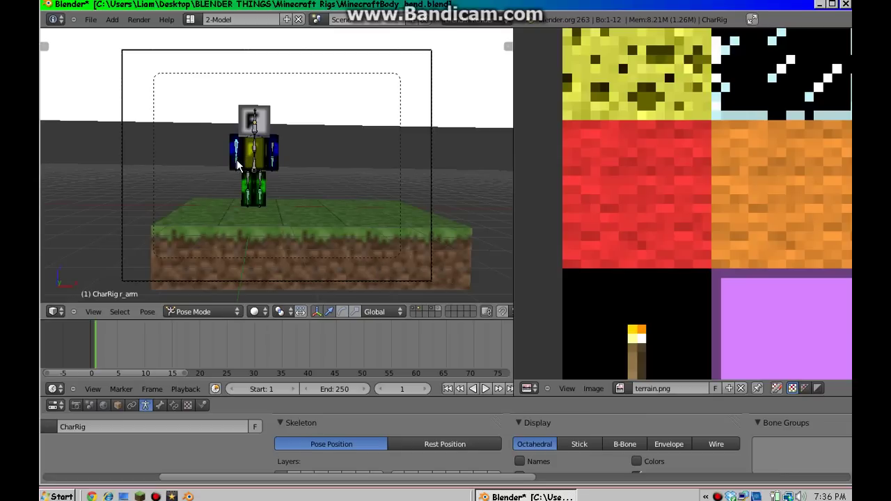
right_click(254, 165)
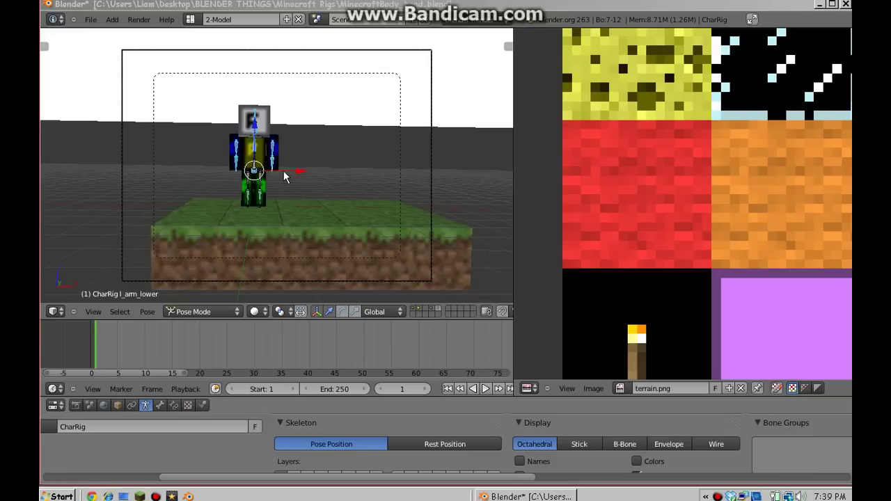
right_click(244, 161)
right_click(254, 172)
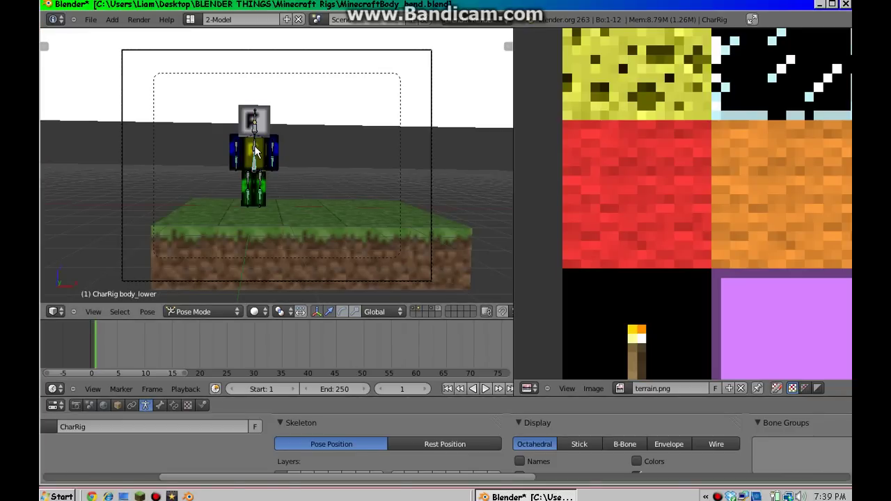
right_click(255, 146, "shift")
Add the right arm, left arm, leg and lower leg bones to the selection.
right_click(254, 131, "shift")
right_click(238, 154, "shift")
right_click(239, 167, "shift")
right_click(272, 161, "shift")
right_click(273, 165, "shift")
right_click(247, 175, "shift")
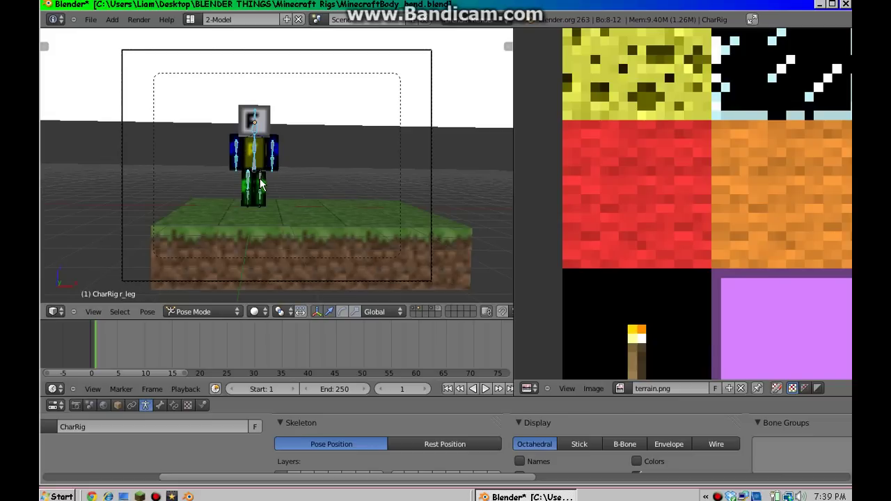
right_click(263, 190, "shift")
right_click(260, 196, "shift")
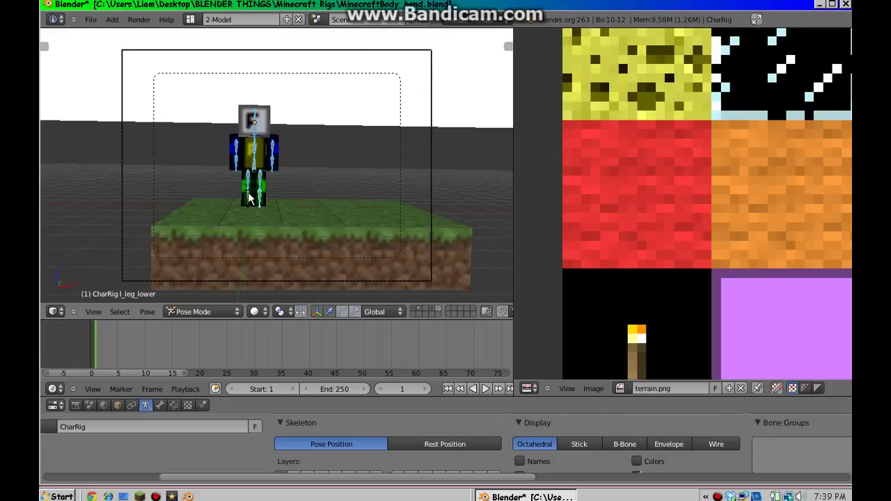
right_click(249, 199, "shift")
Insert a LocRotScale keyframe for the selected bones at frame 1.
key("i")
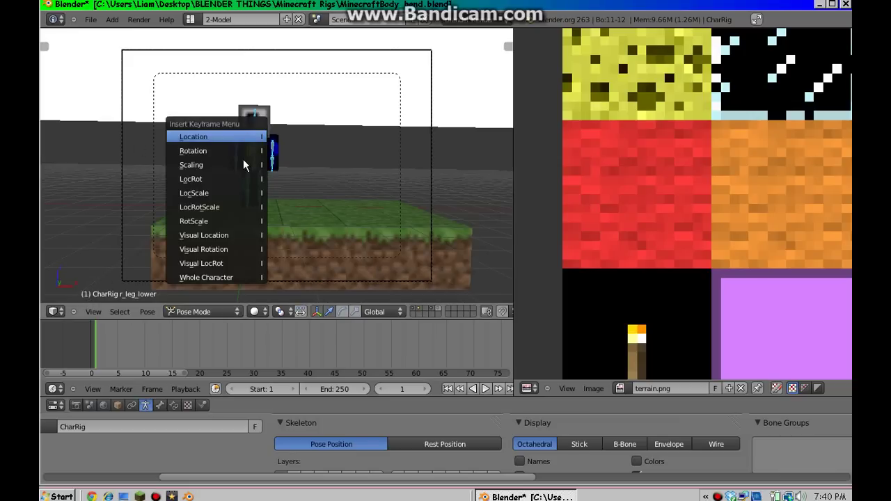
left_click(242, 207)
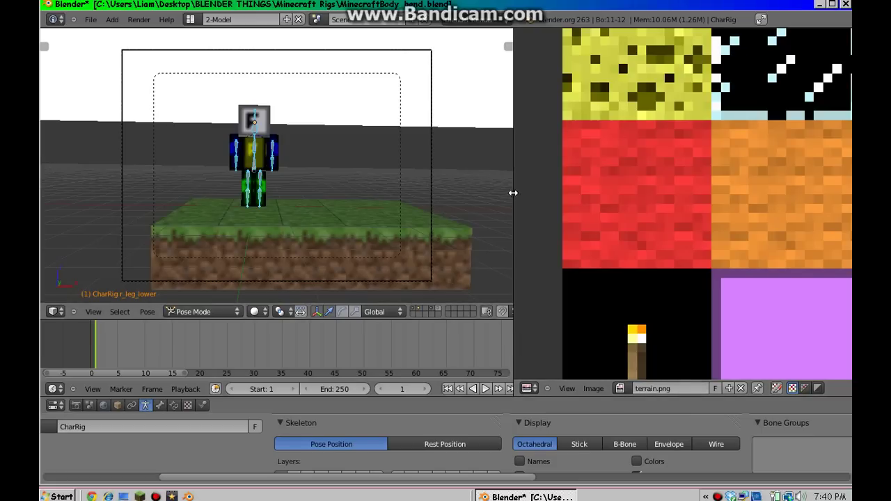
Widen the 3D view, go to frame 5, and turn on automatic keyframing.
left_click_drag(514, 193, 640, 188)
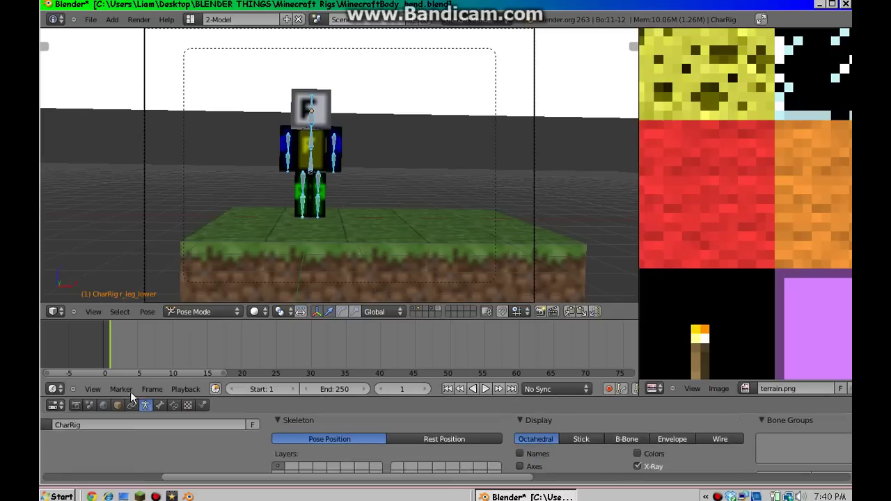
left_click(138, 346)
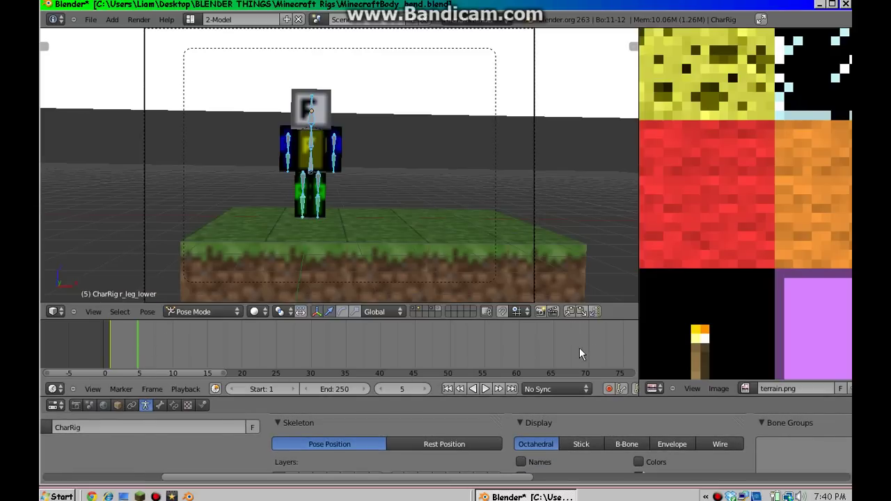
left_click(609, 389)
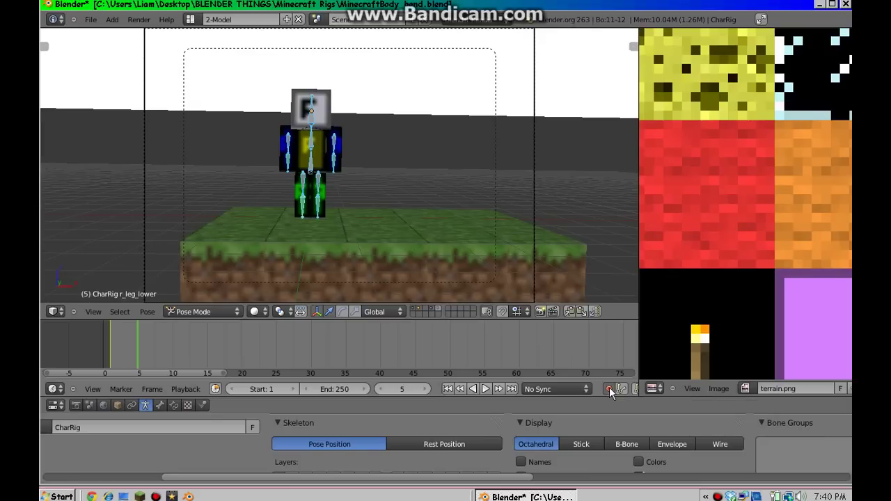
Rotate the l_arm bone outward about -27° and preview the swing back to frame 1.
right_click(336, 163)
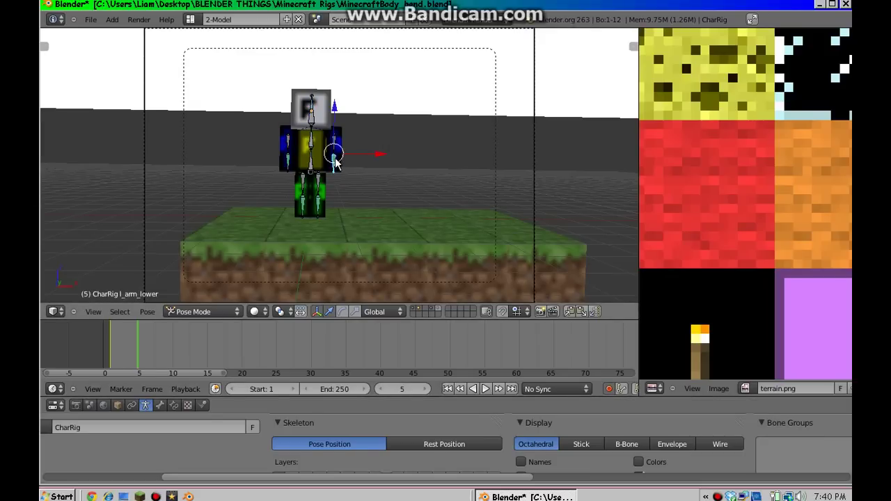
right_click(335, 143)
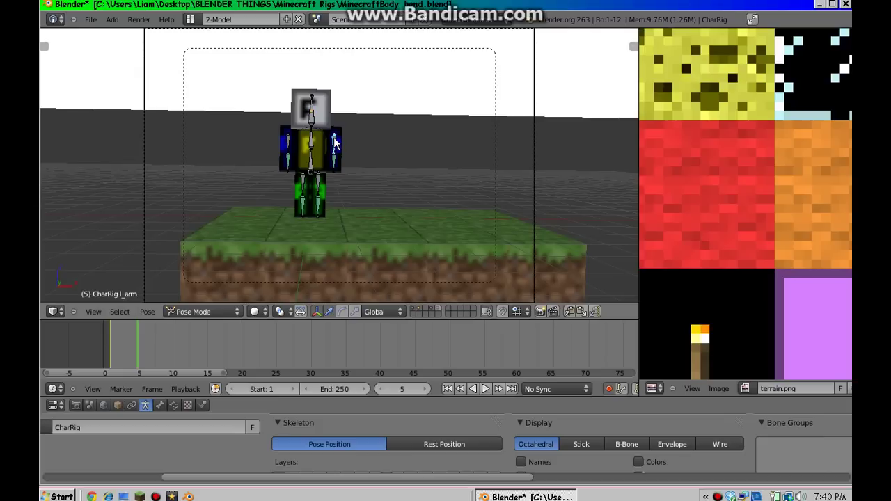
key("r")
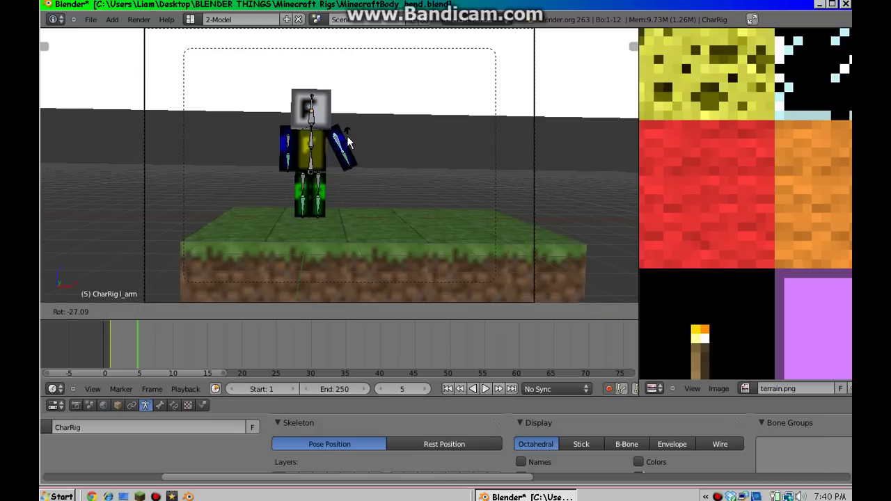
left_click(348, 143)
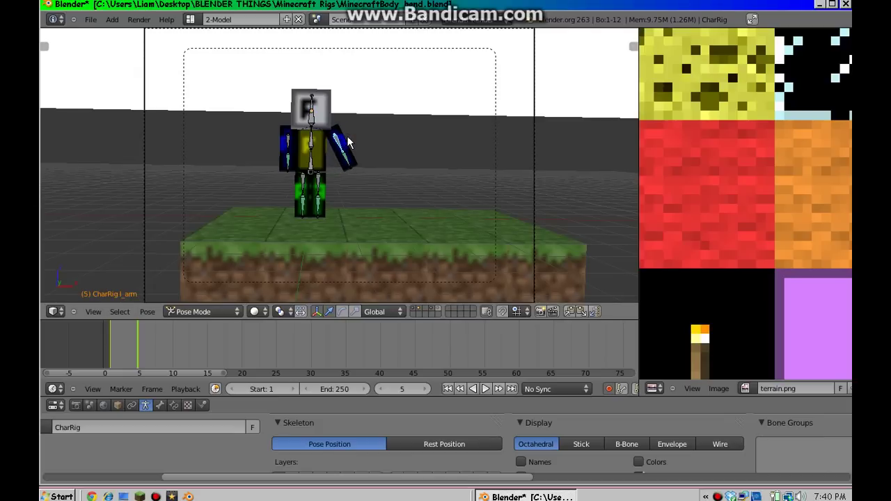
left_click(610, 389)
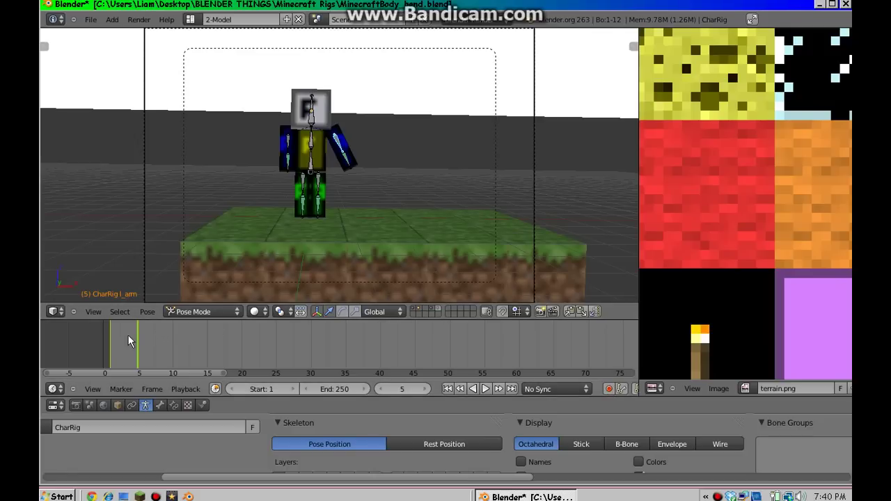
mouse_move(135, 342)
left_mouse_down()
mouse_move(112, 343)
mouse_move(151, 348)
left_mouse_up()
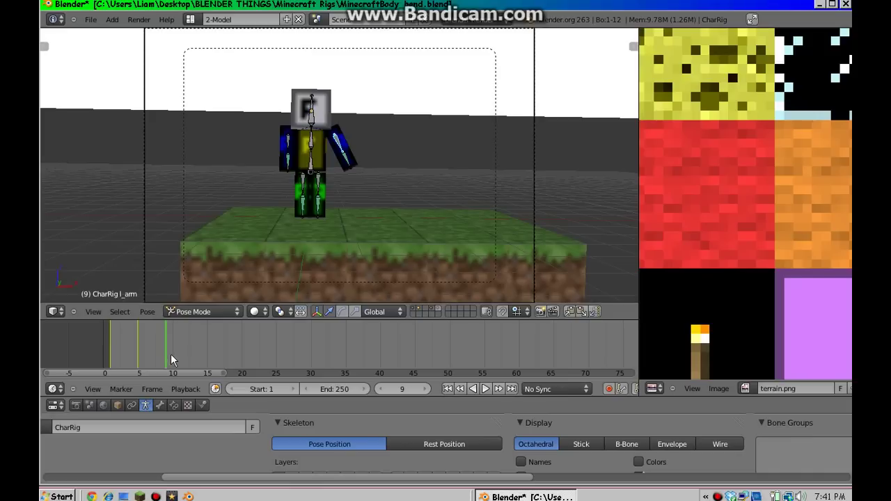
Rotate the arm bone into its first wave pose at frame 10 with auto-keying turned on.
left_click(172, 354)
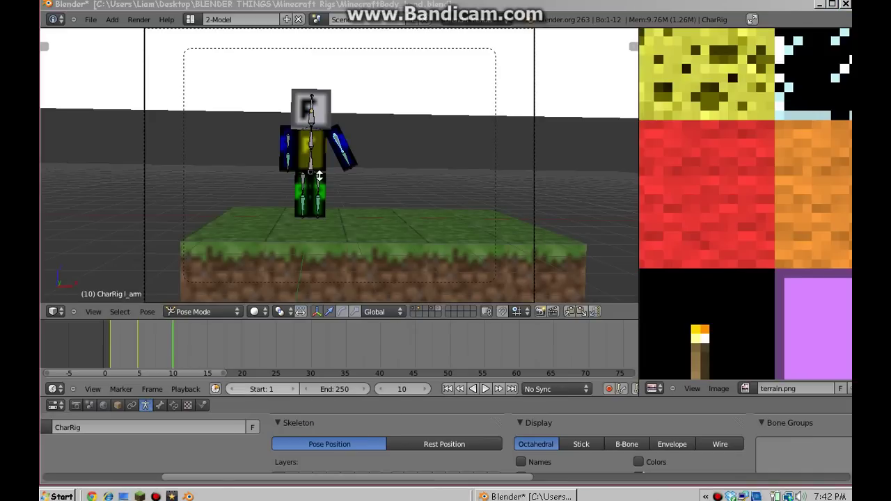
left_click(166, 348)
left_click(174, 349)
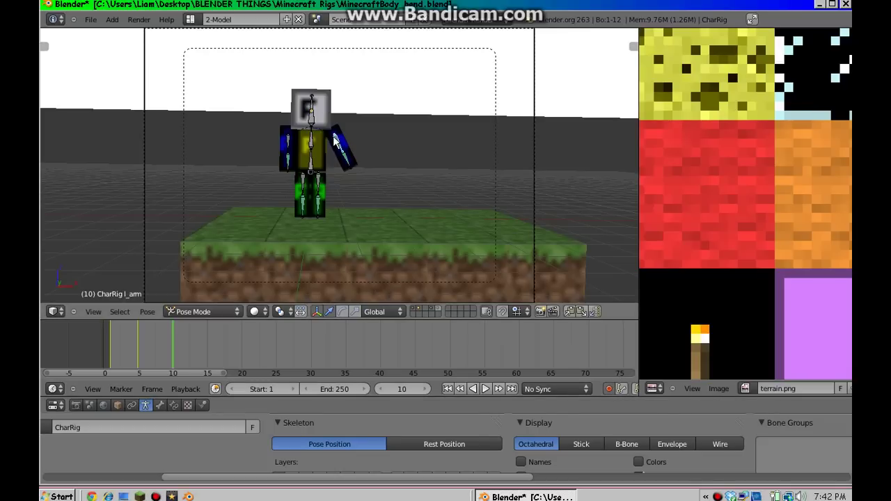
key("r")
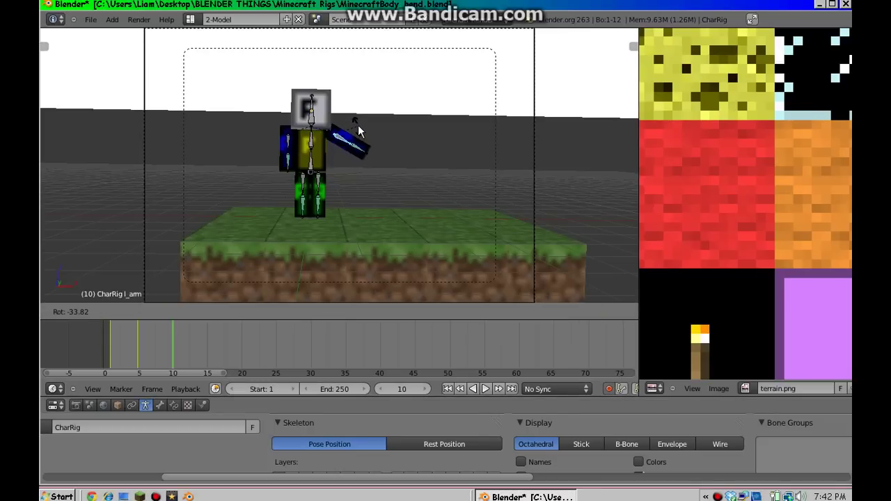
left_click(361, 123)
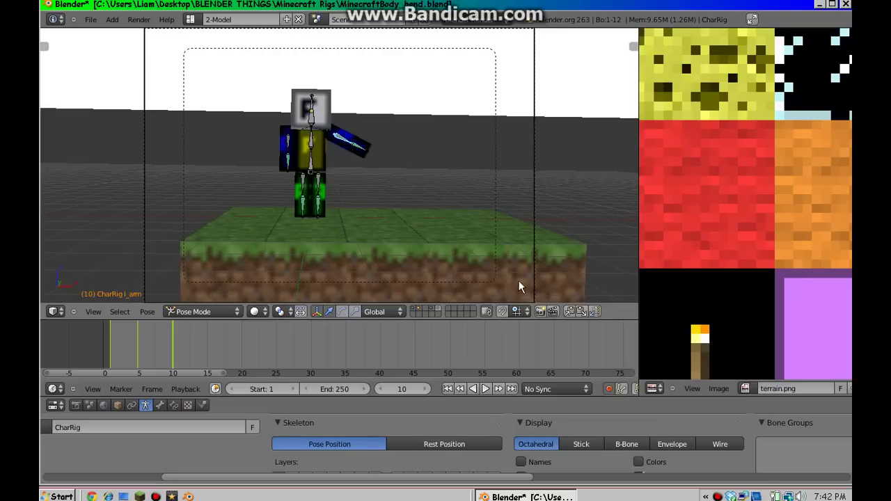
left_click(609, 389)
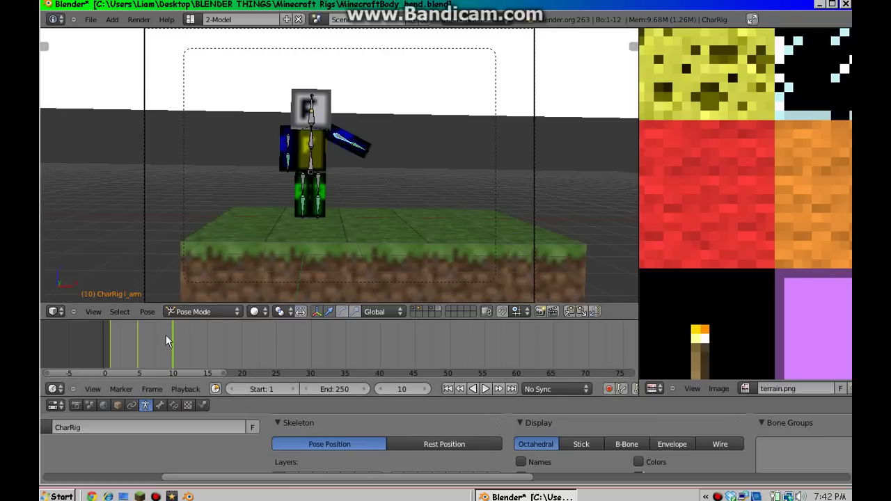
left_click_drag(174, 339, 206, 354)
Key the arm raised out to horizontal, then swung toward the head at frame 20.
key("r")
left_click(346, 124)
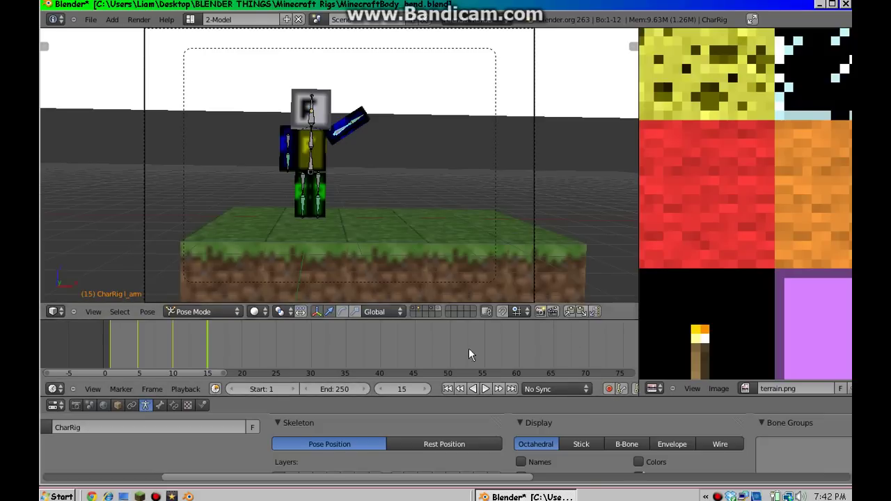
left_click(243, 338)
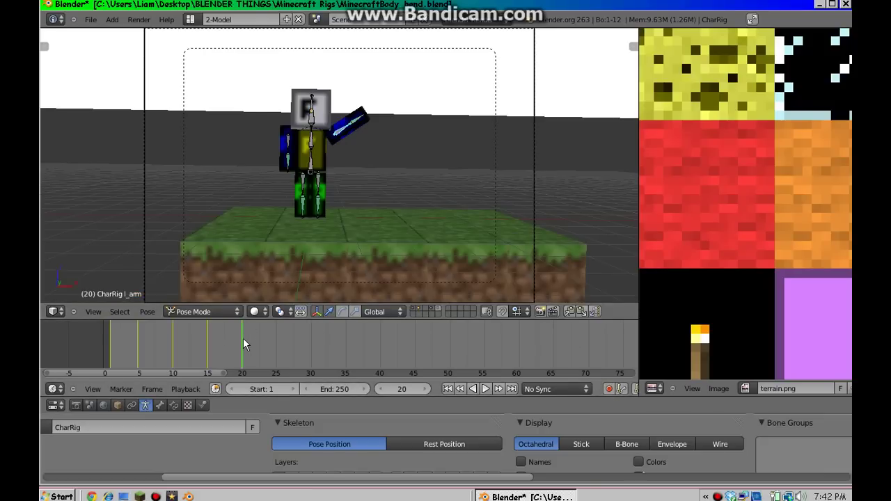
left_click(609, 388)
key("r")
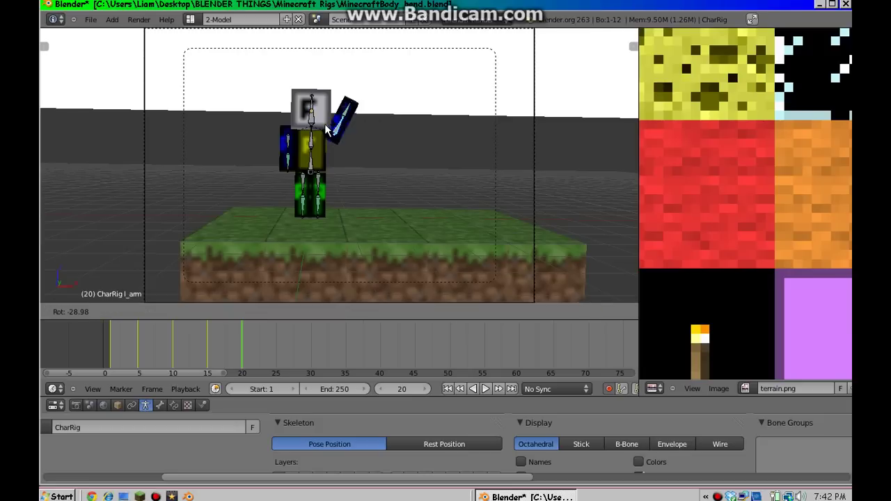
left_click(316, 125)
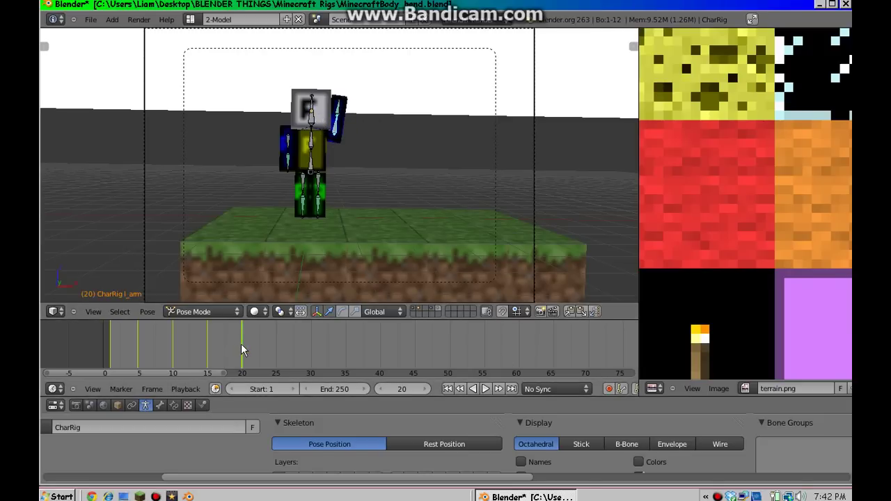
Key the arm swinging back outward at frame 25 and toward the head at frame 30.
left_click_drag(224, 341, 276, 352)
left_click(608, 390)
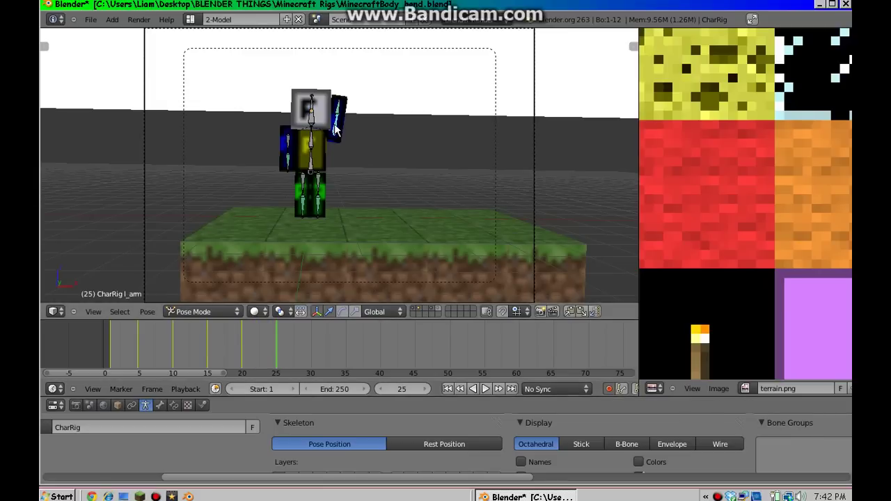
key("r")
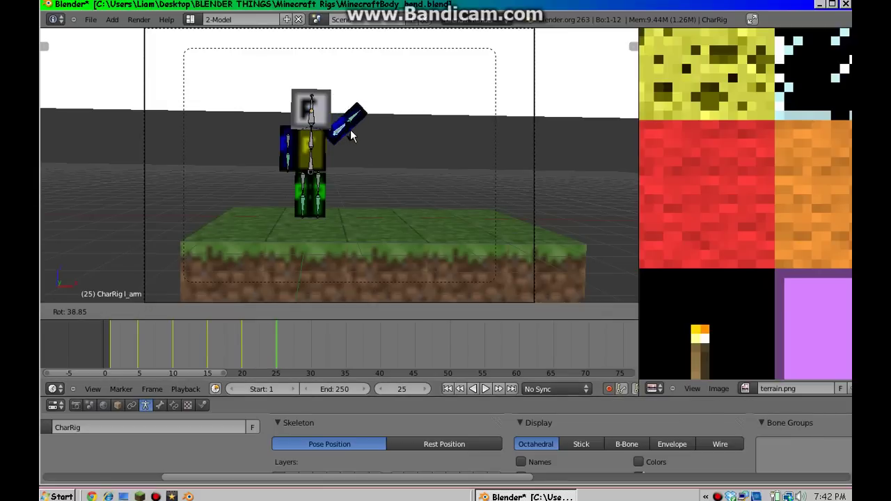
left_click(351, 136)
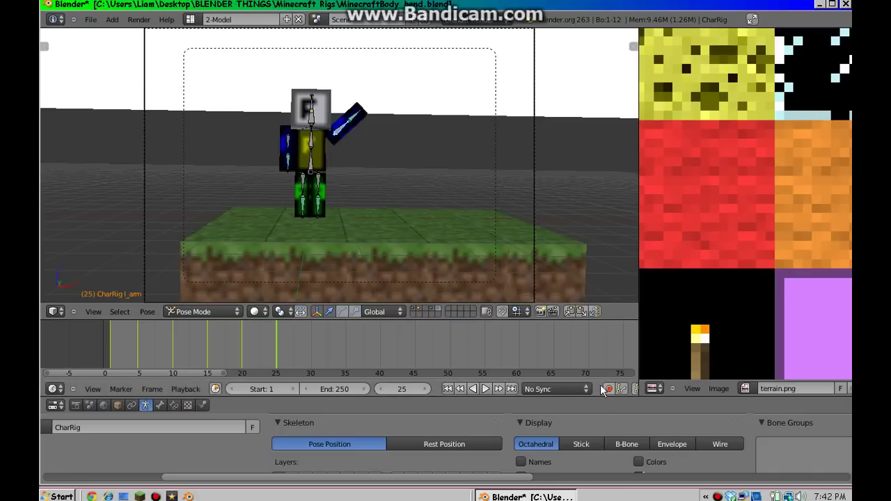
left_click(311, 344)
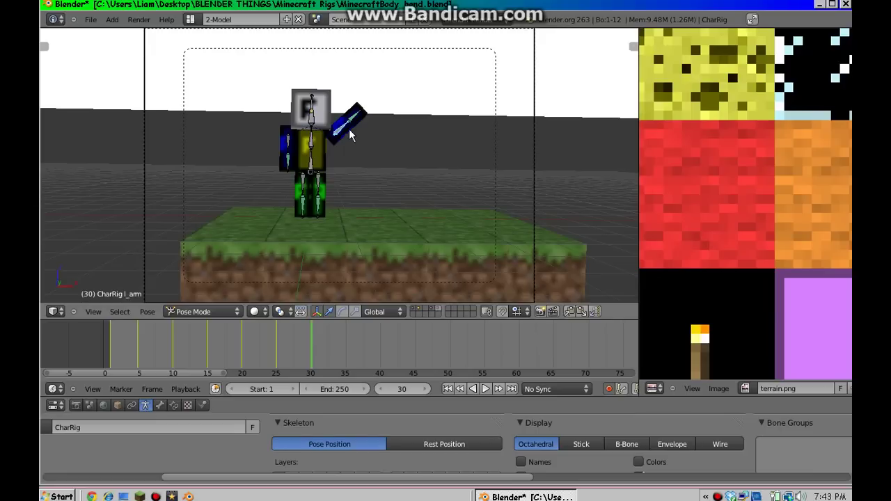
key("r")
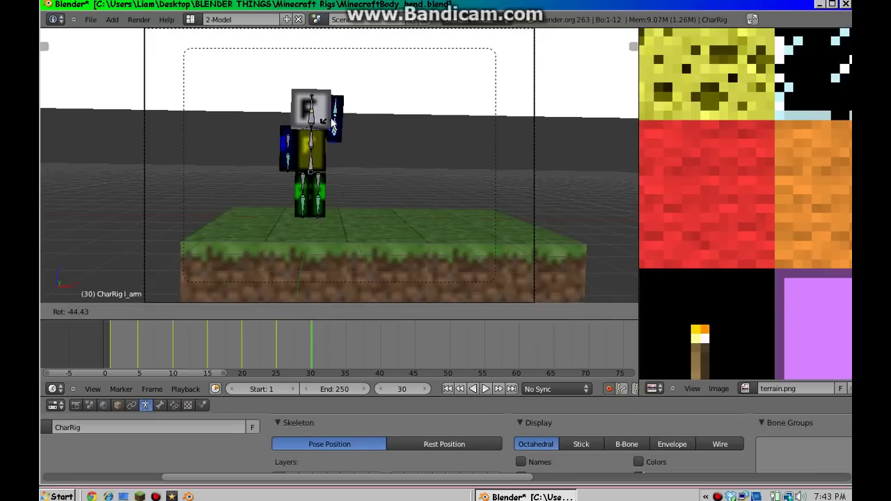
left_click(333, 122)
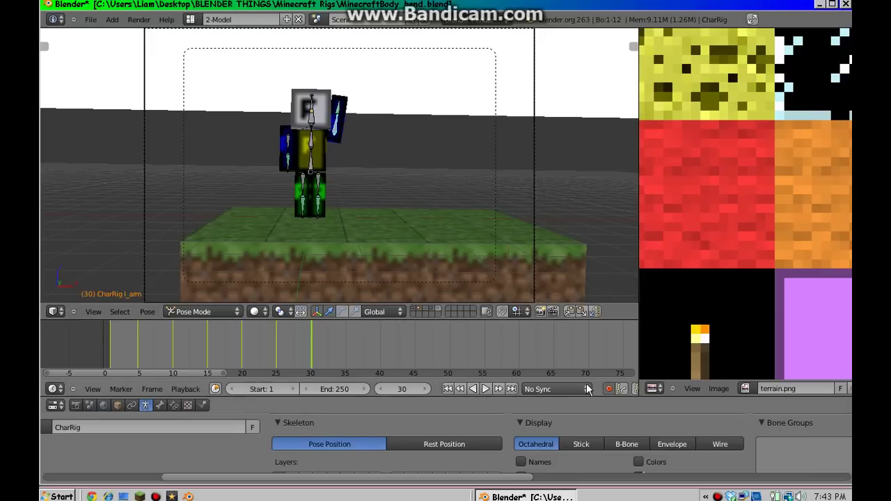
left_click(613, 388)
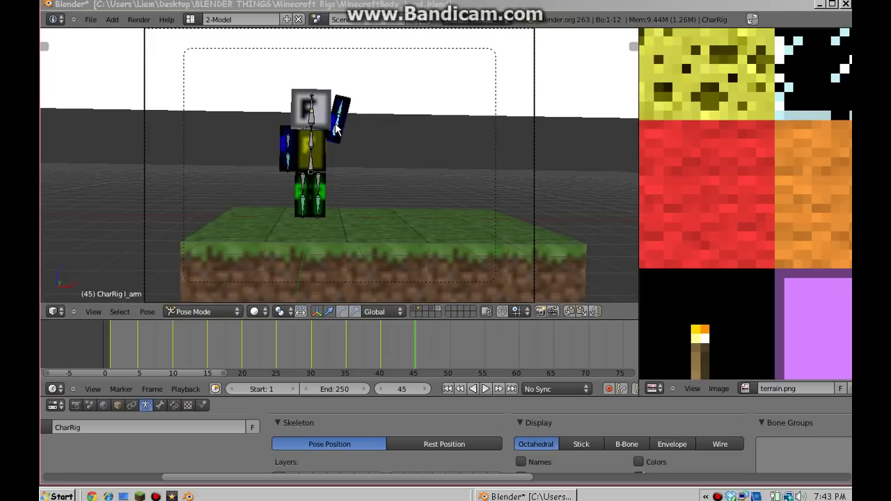
Undo a trial pose at frame 50 and key the arm's outward pose at frame 45.
left_click(449, 355)
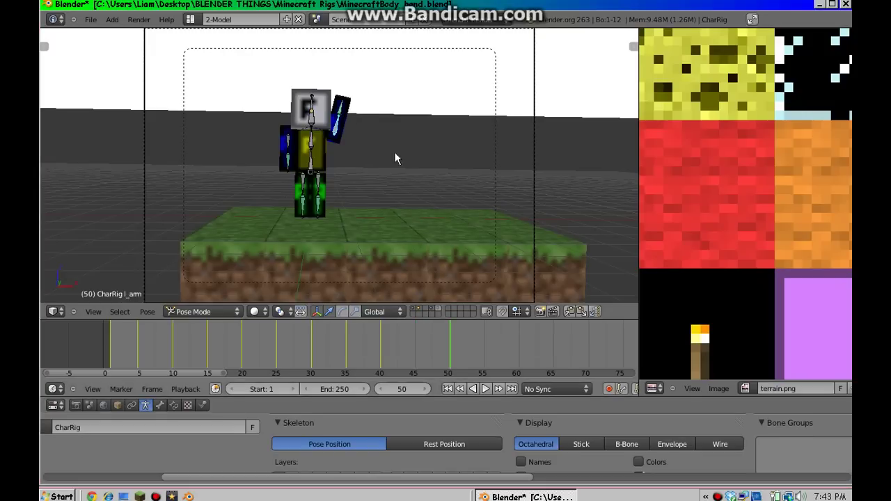
key("r")
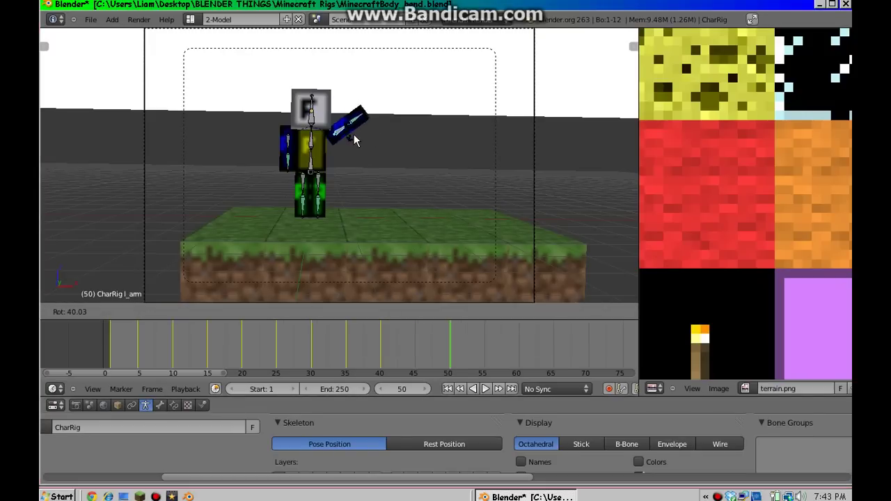
left_click(353, 134)
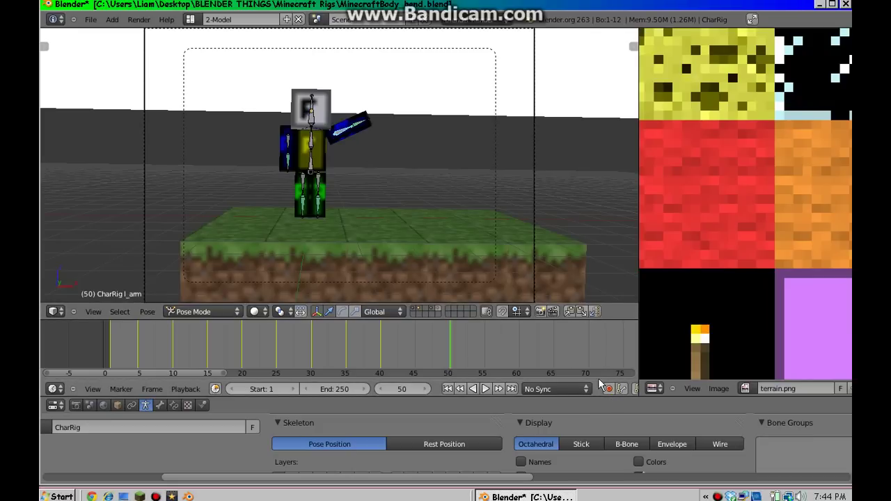
key("ctrl+z")
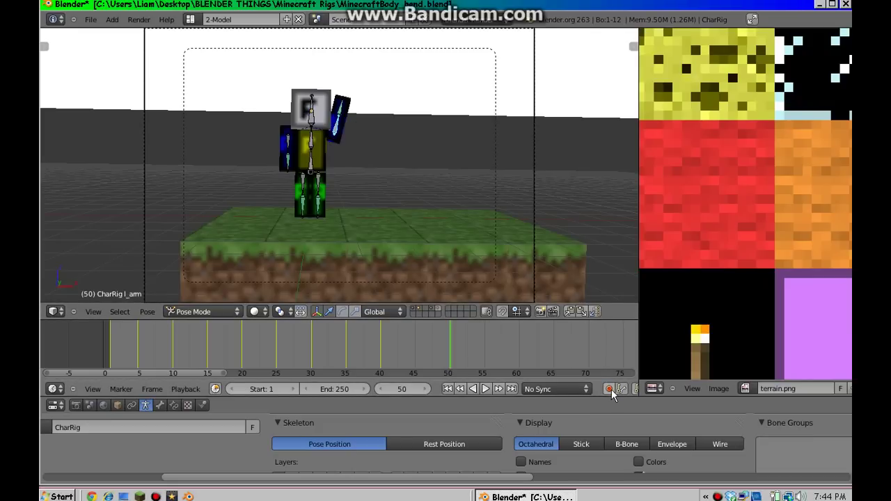
left_click(413, 352)
left_click_drag(376, 340, 409, 351)
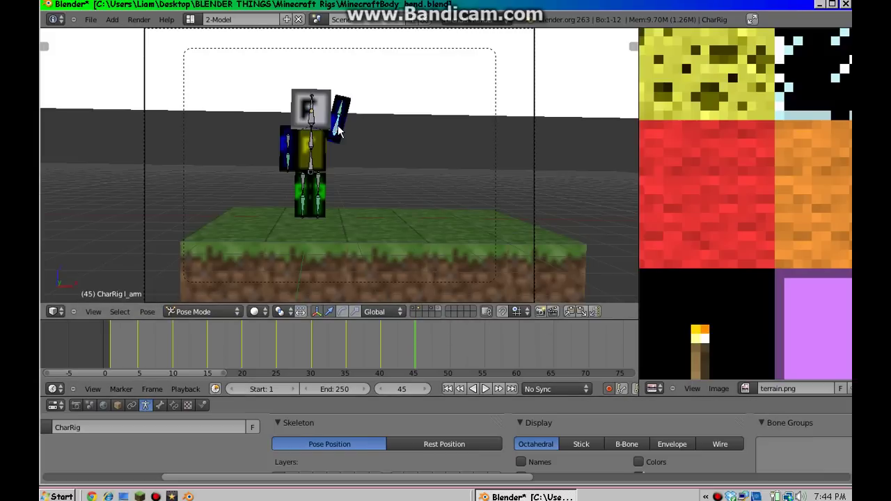
key("r")
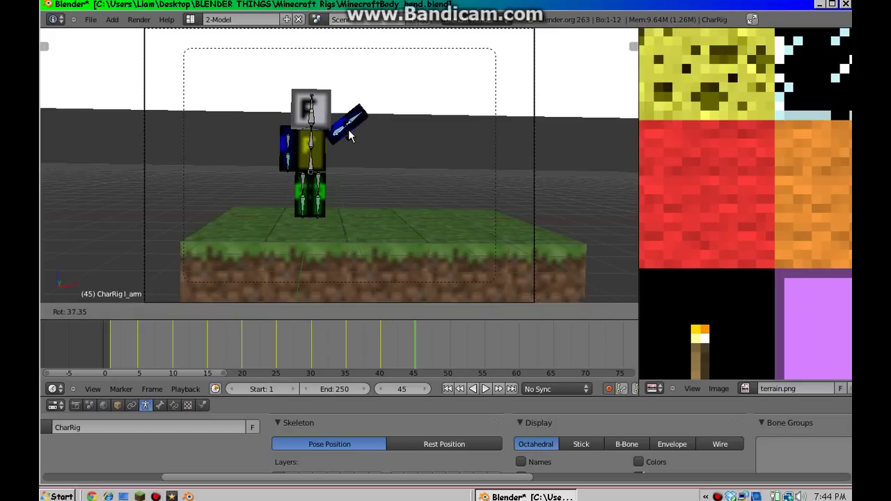
left_click(351, 133)
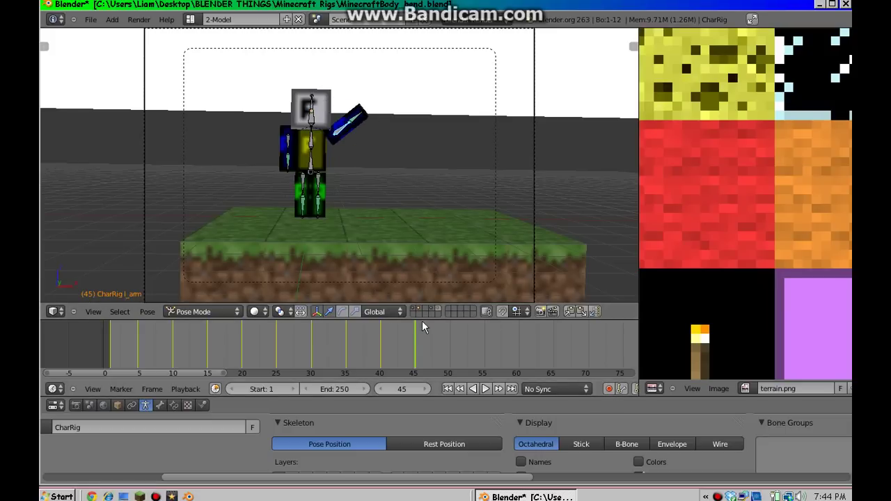
Keep the arm in its raised pose at frame 50, undoing a horizontal attempt.
left_click(450, 344)
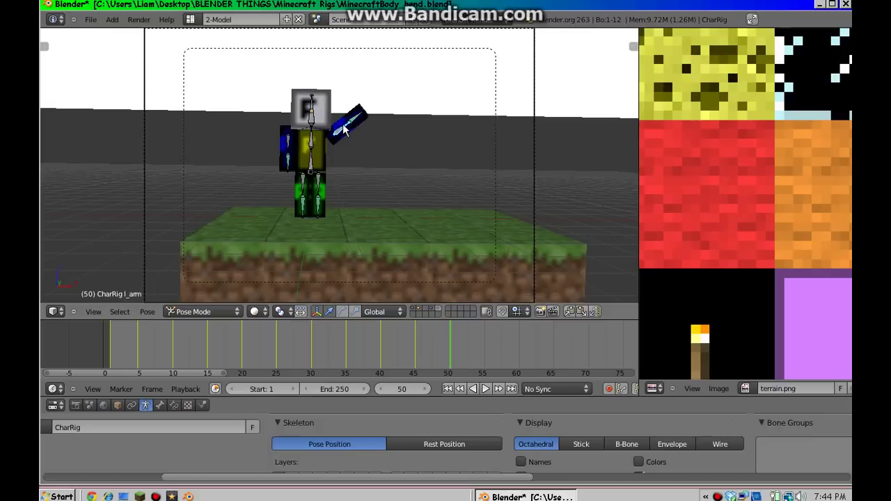
key("r")
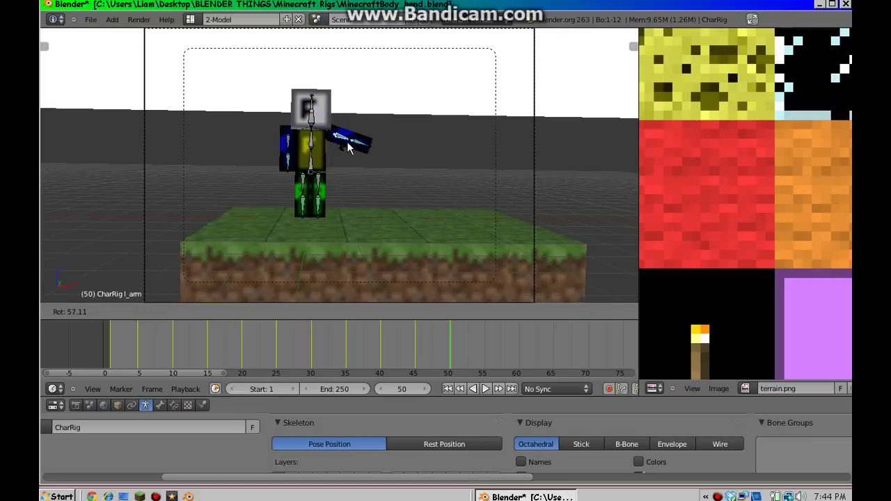
left_click(350, 148)
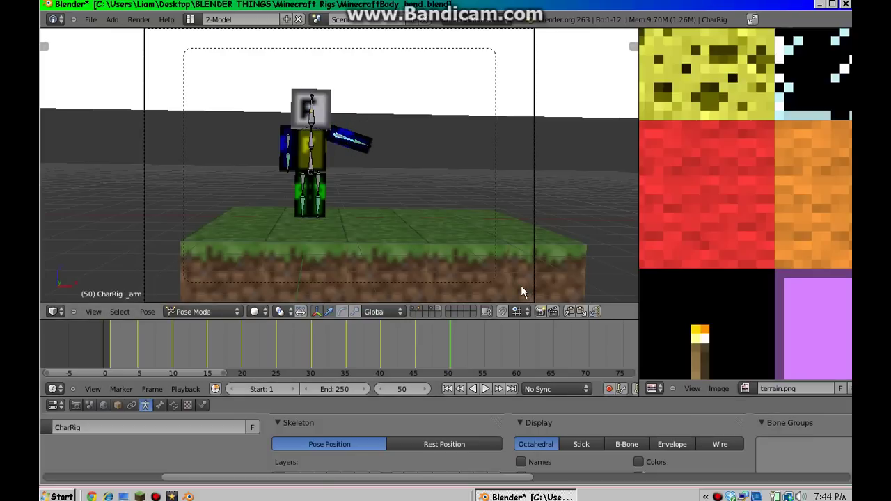
key("ctrl+z")
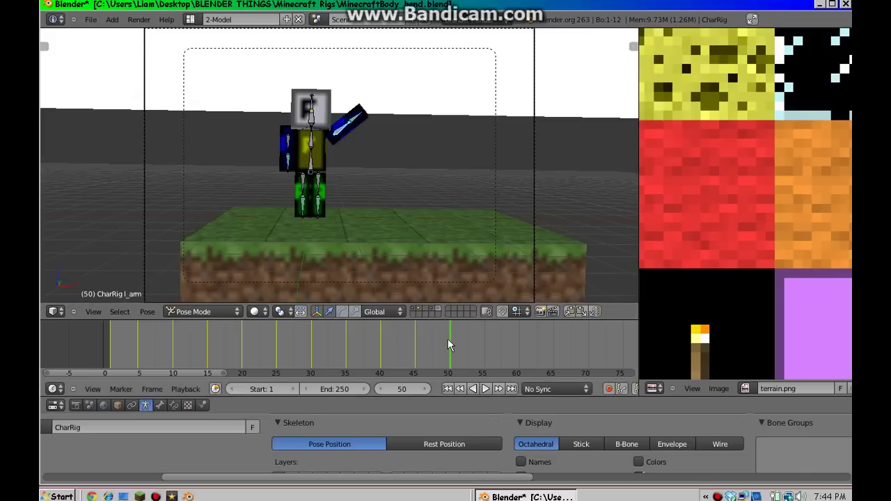
left_click_drag(448, 339, 429, 341)
left_click(449, 346)
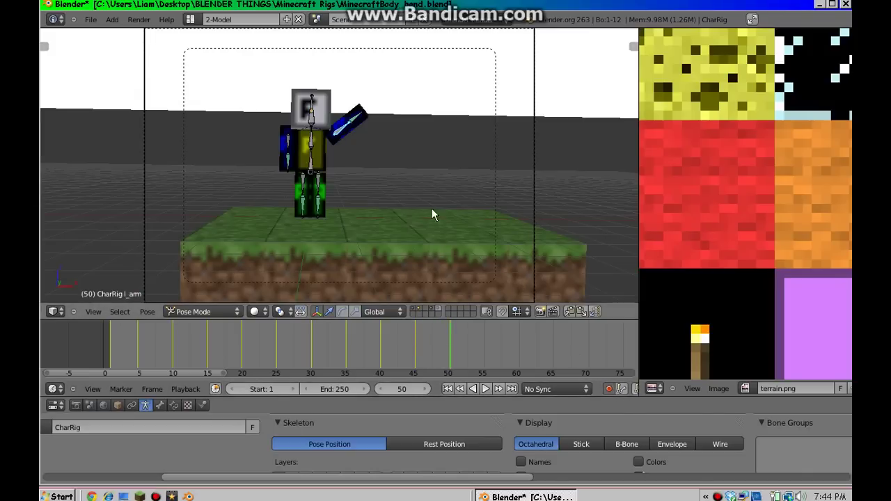
key("r")
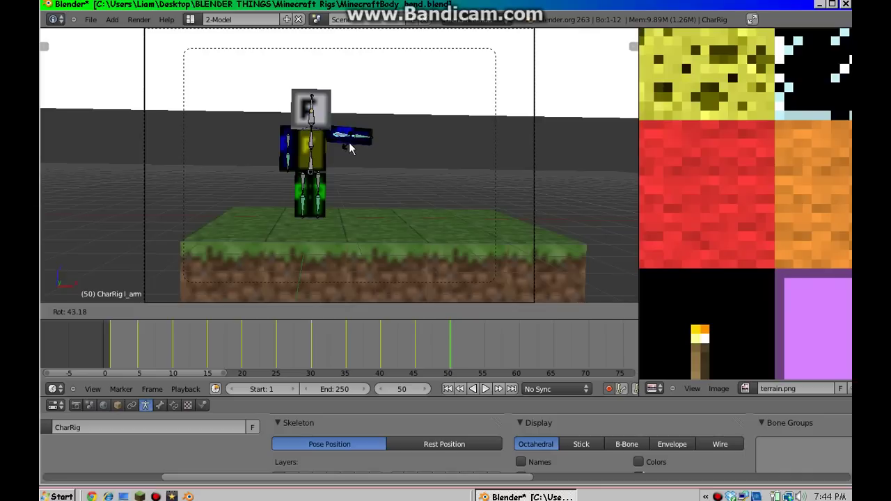
right_click(349, 144)
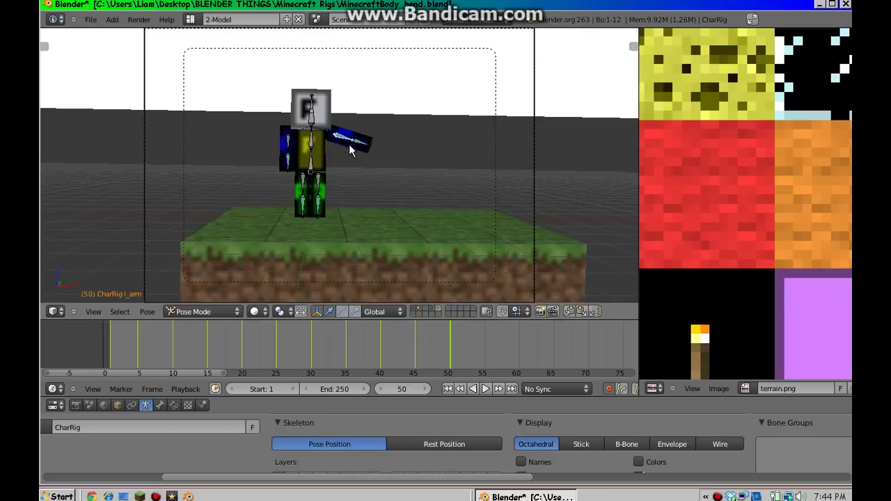
With auto-keying on, rotate the arm down beside the body at frame 55.
left_click(608, 388)
left_click(484, 346)
key("r")
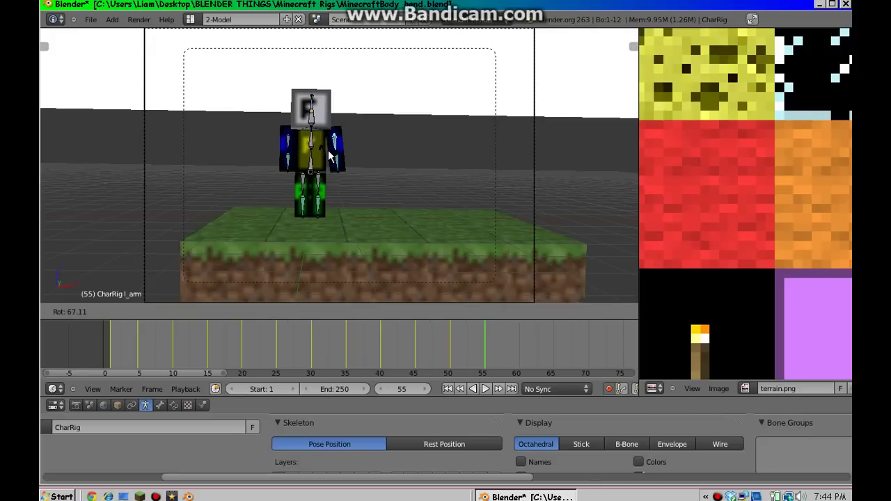
left_click(329, 156)
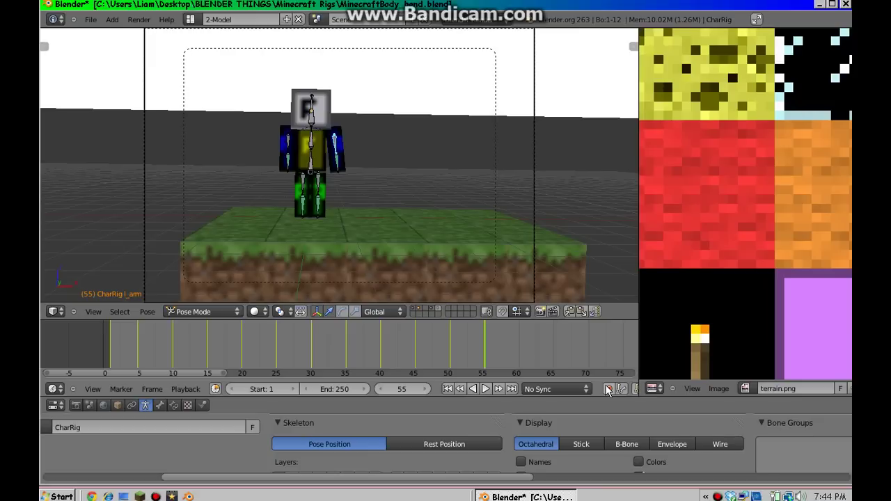
left_click(608, 388)
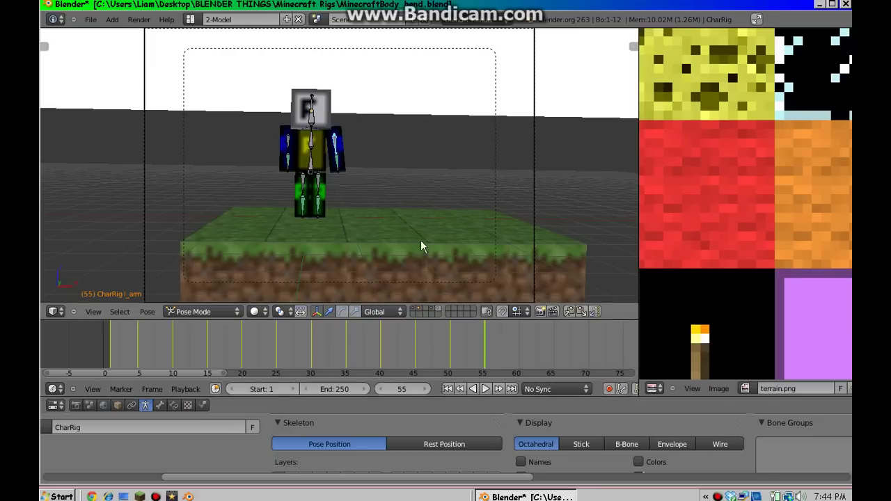
left_click_drag(486, 350, 110, 328)
left_click(180, 332)
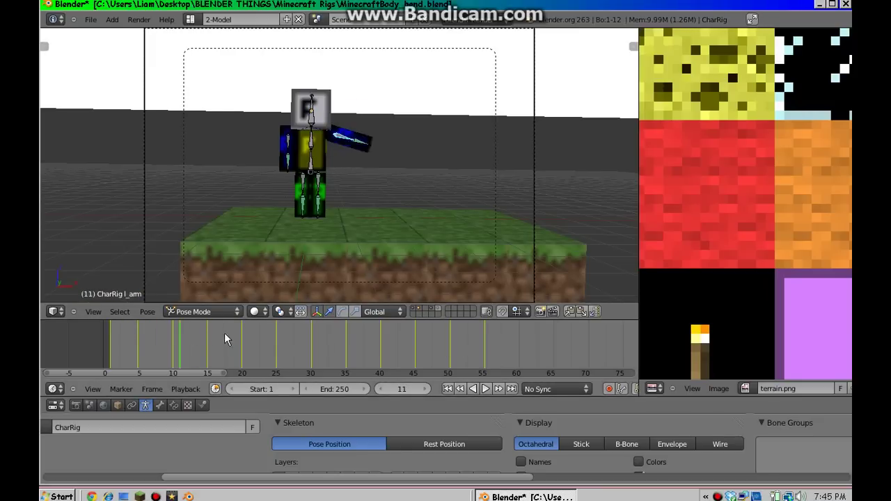
left_click_drag(224, 333, 485, 355)
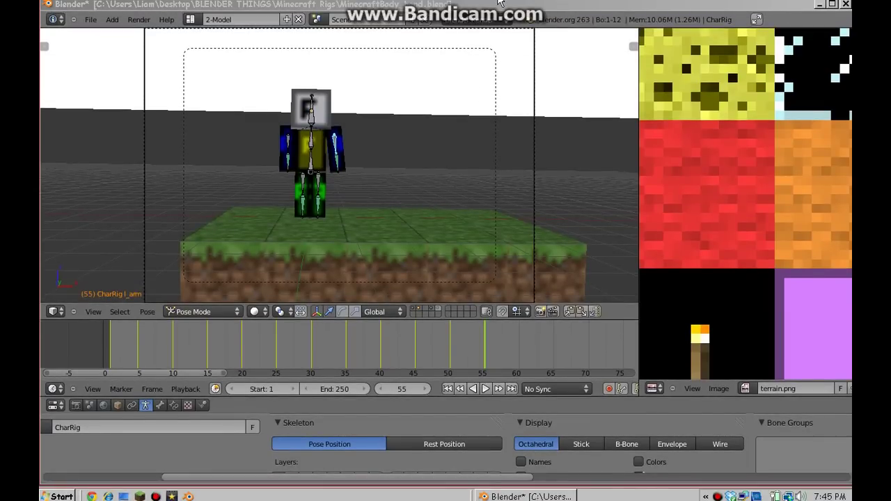
left_click(574, 122)
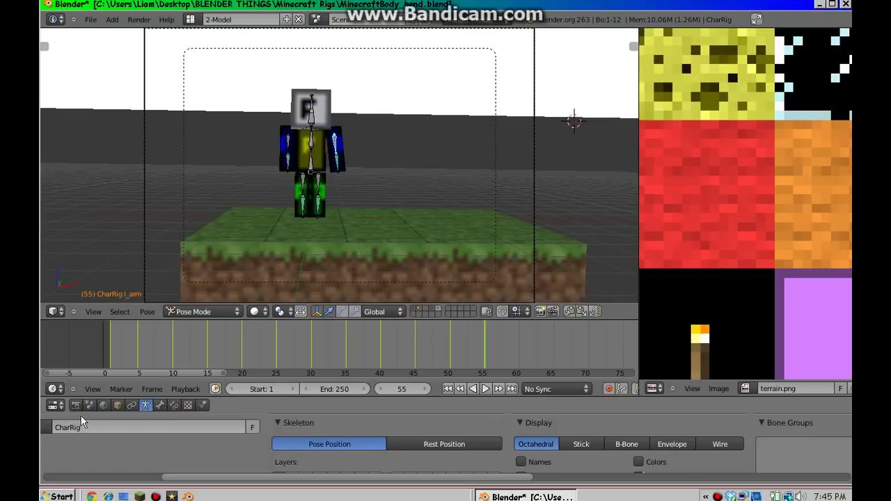
Show the Render properties and enlarge the area to reveal the PNG Output panel.
left_click(76, 407)
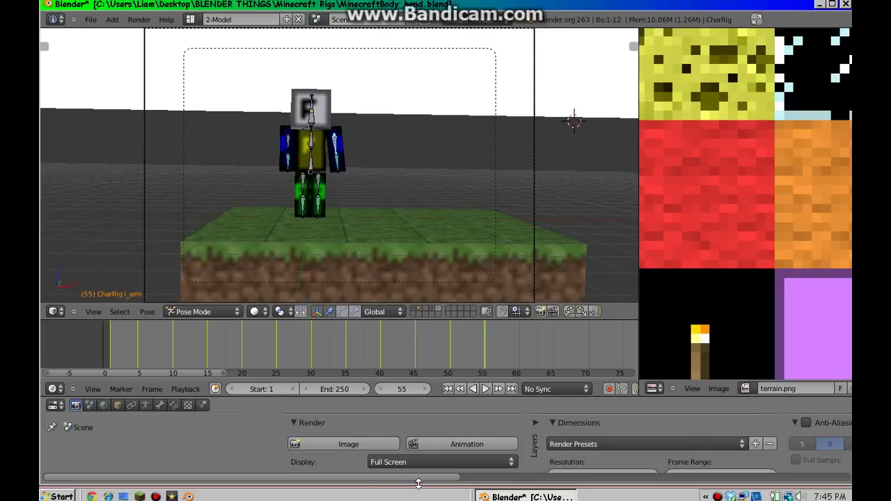
left_click_drag(406, 480, 565, 480)
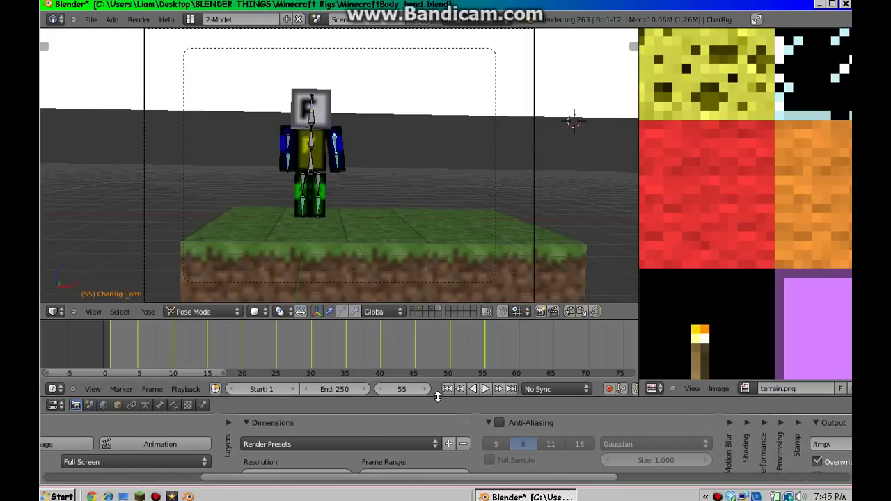
left_click_drag(438, 397, 441, 329)
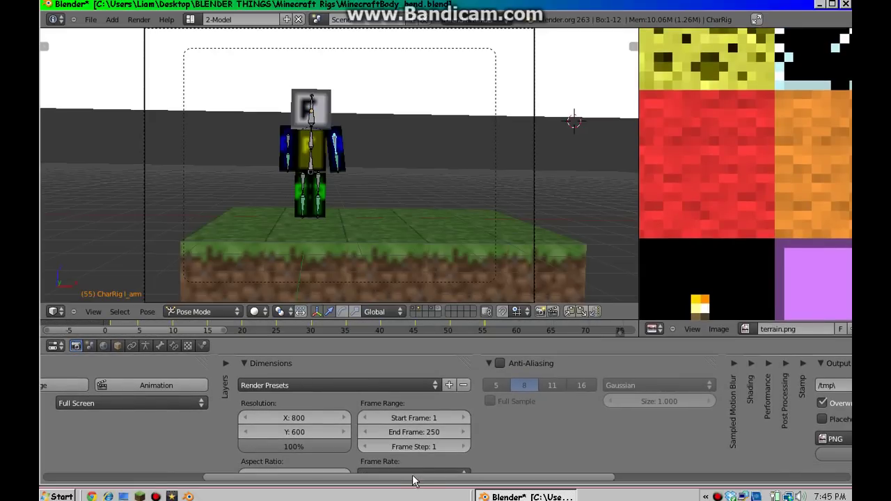
left_click_drag(413, 481, 605, 479)
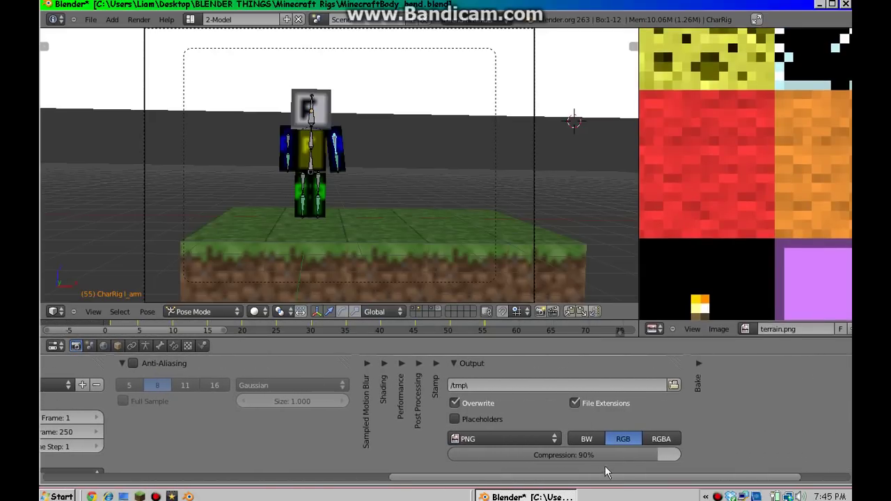
Choose AVI JPEG as the output file format and the Desktop as the output folder.
left_click(557, 437)
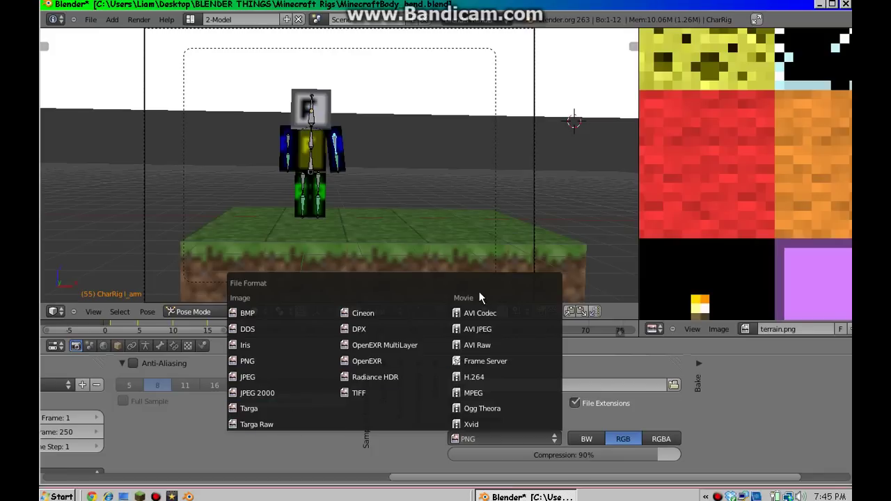
left_click(490, 326)
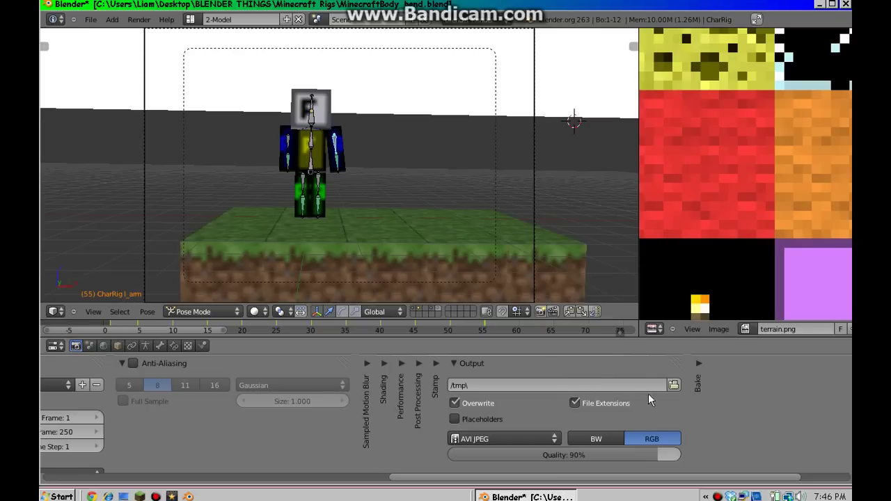
left_click(674, 386)
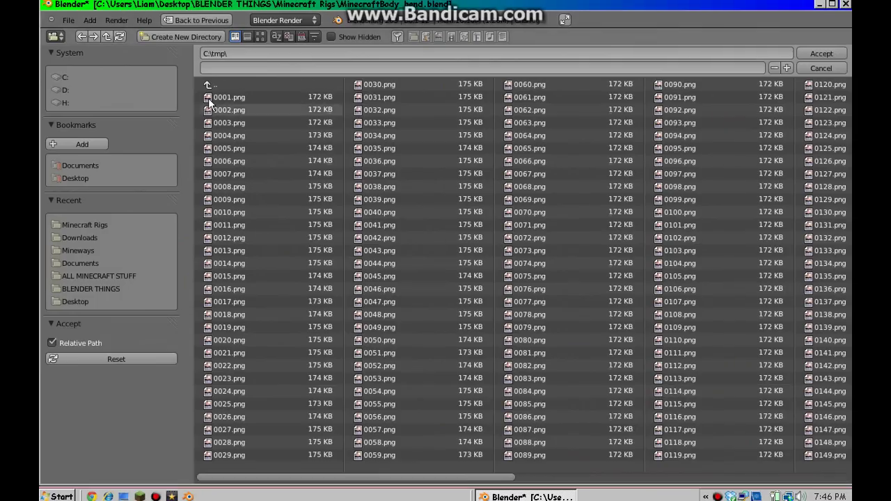
left_click(67, 177)
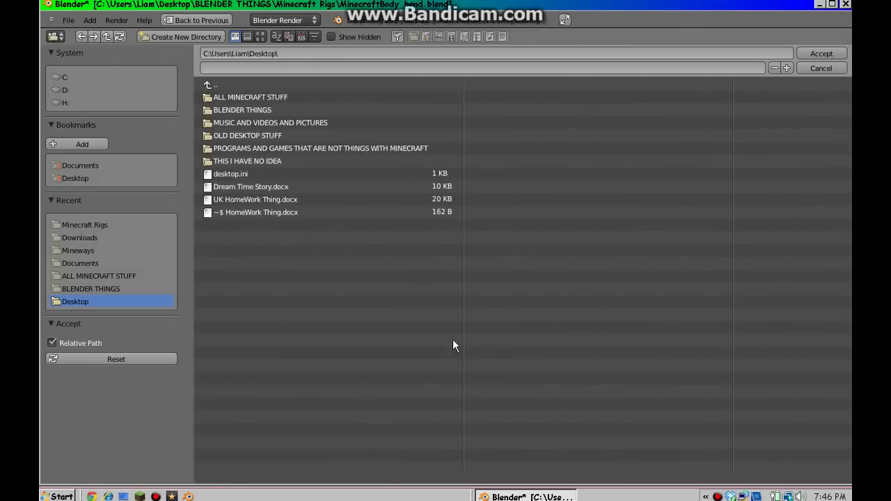
left_click(807, 53)
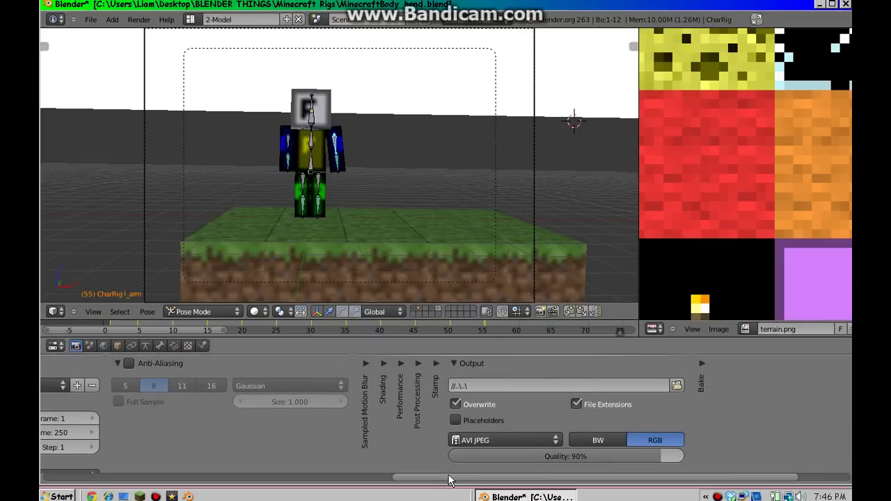
Change the End Frame in the Dimensions panel from 250 to 55.
left_click_drag(449, 480, 248, 465)
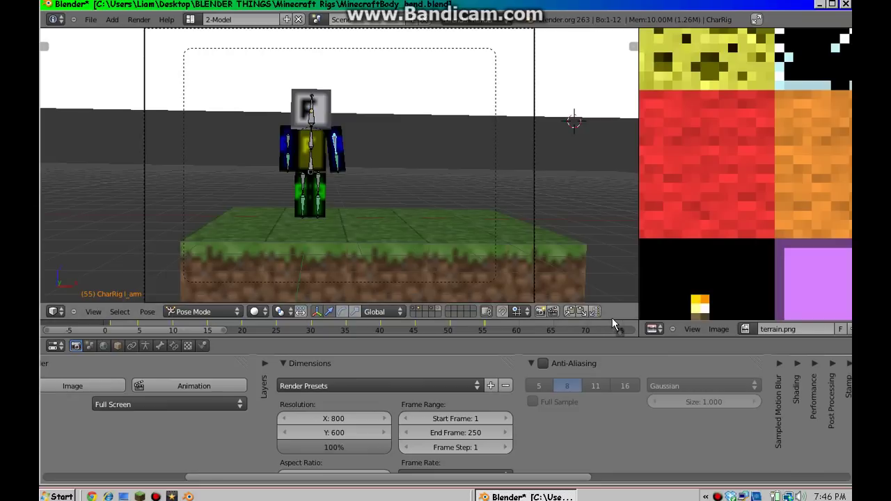
left_click_drag(616, 321, 613, 266)
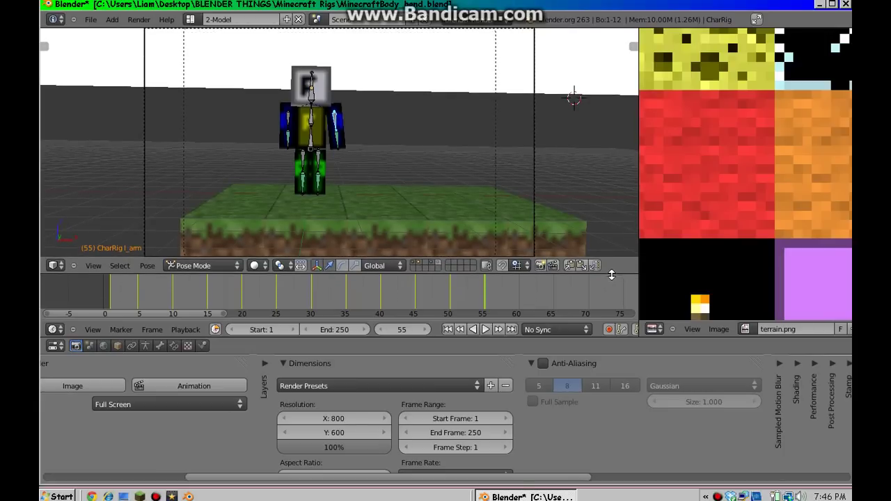
left_click(476, 437)
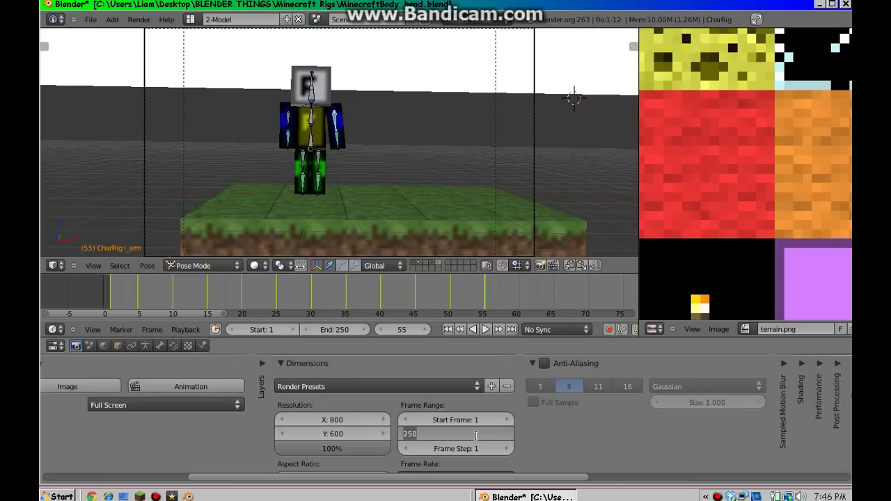
type("55")
left_click(544, 455)
scroll(411, 427, "left", 5)
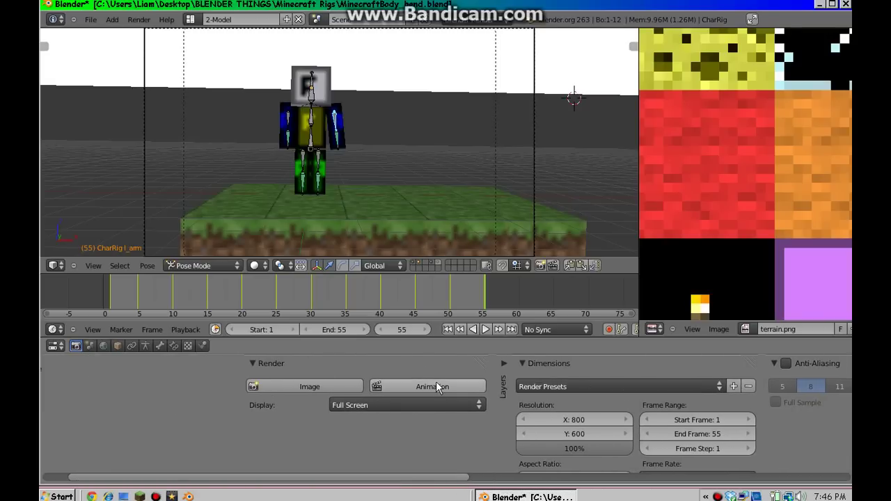
Render the full animation through frame 55 with Render > Animation.
left_click(437, 384)
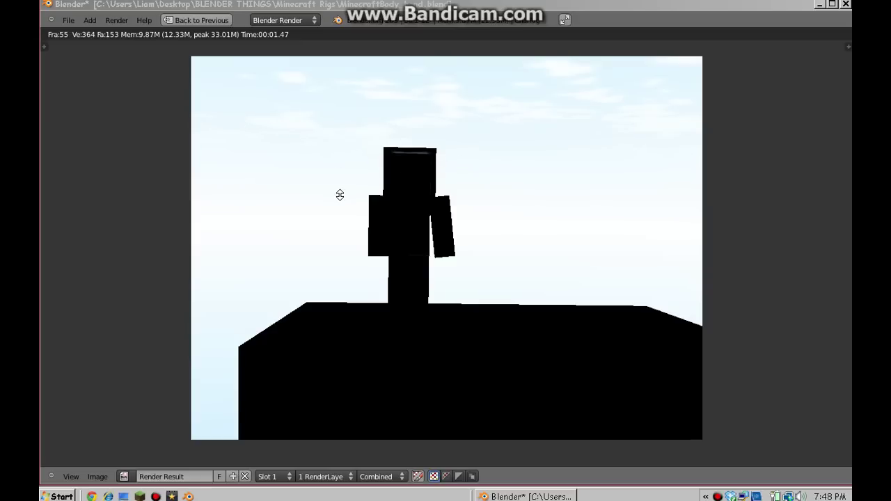
Save the project to the Desktop as hello.blend using Save As.
left_click(69, 19)
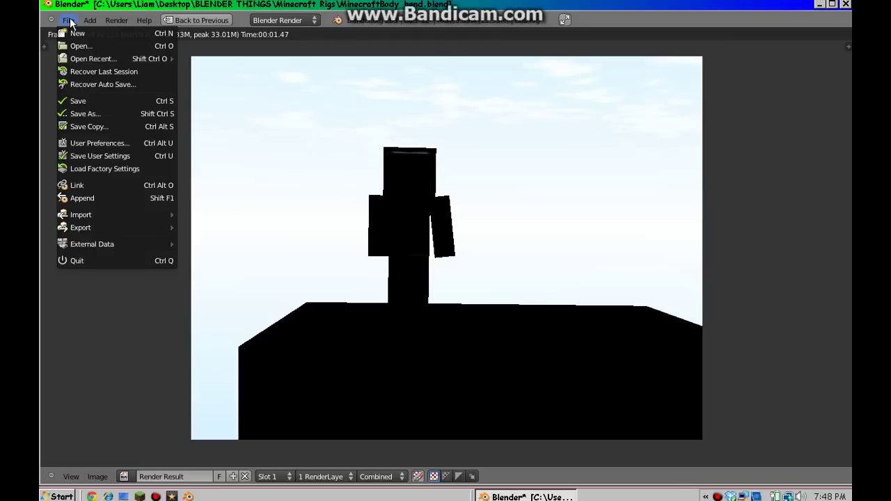
left_click(115, 113)
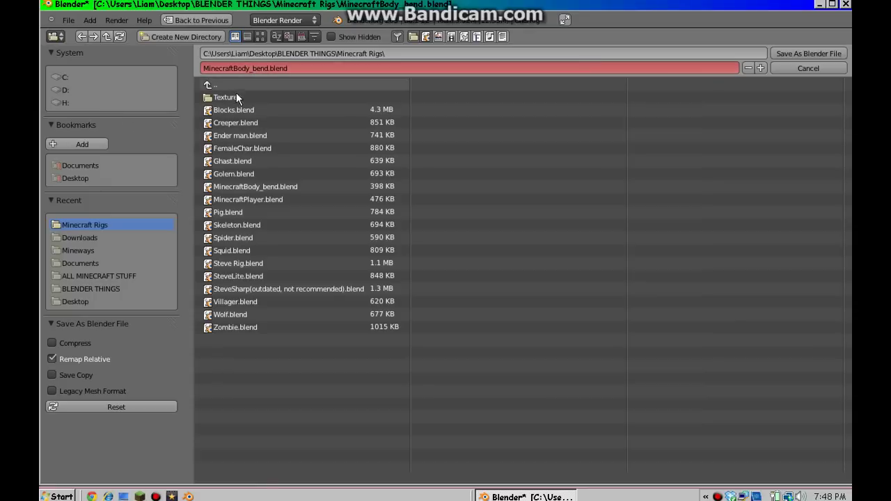
left_click(98, 180)
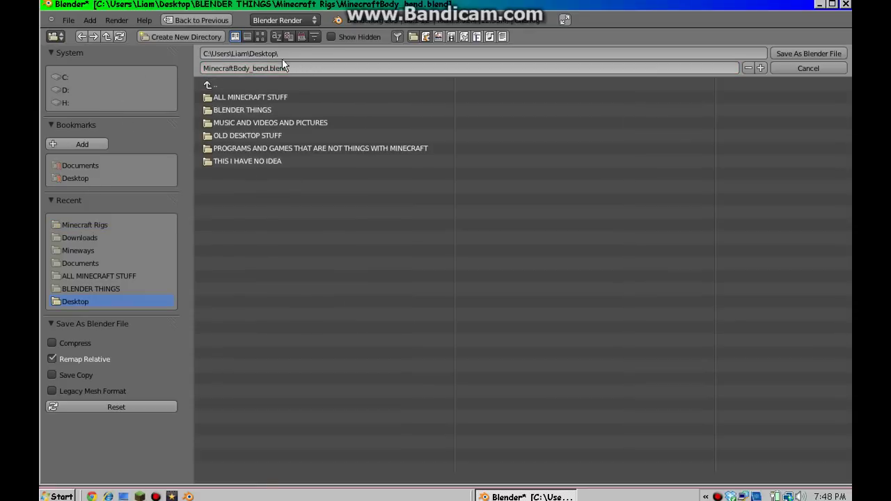
left_click(268, 68)
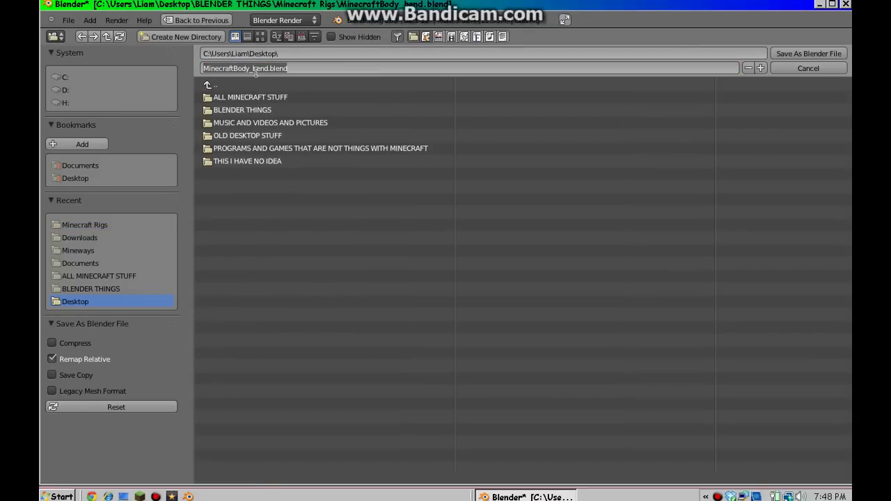
type("hello")
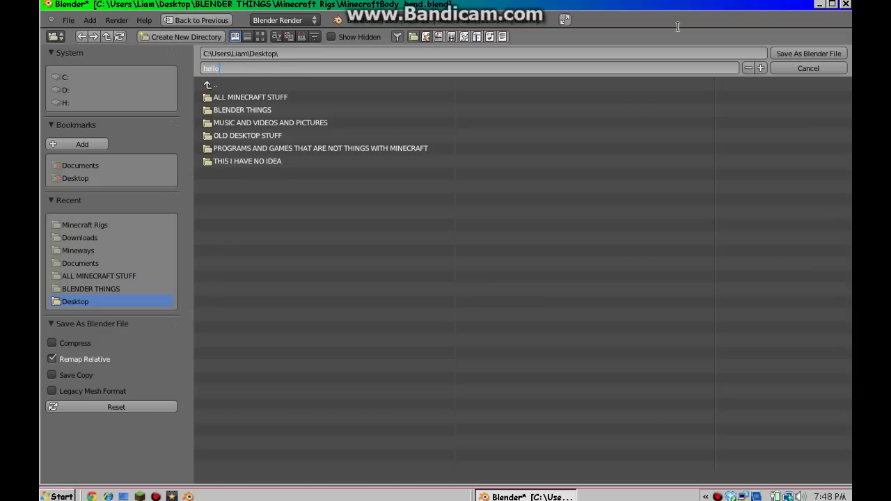
key("Return")
left_click(793, 53)
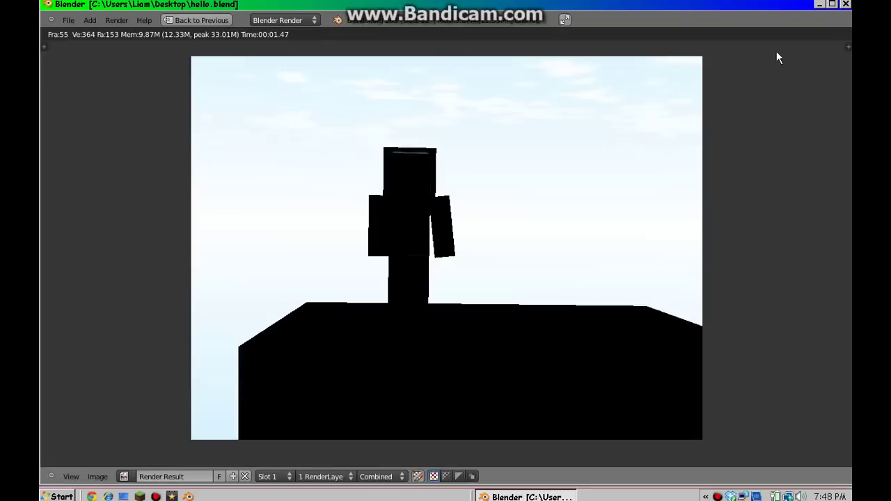
Close Blender and select the rendered 0001-0055.avi video on the desktop, moving its icon right.
left_click(846, 7)
left_click_drag(501, 183, 237, 348)
left_click_drag(378, 162, 258, 295)
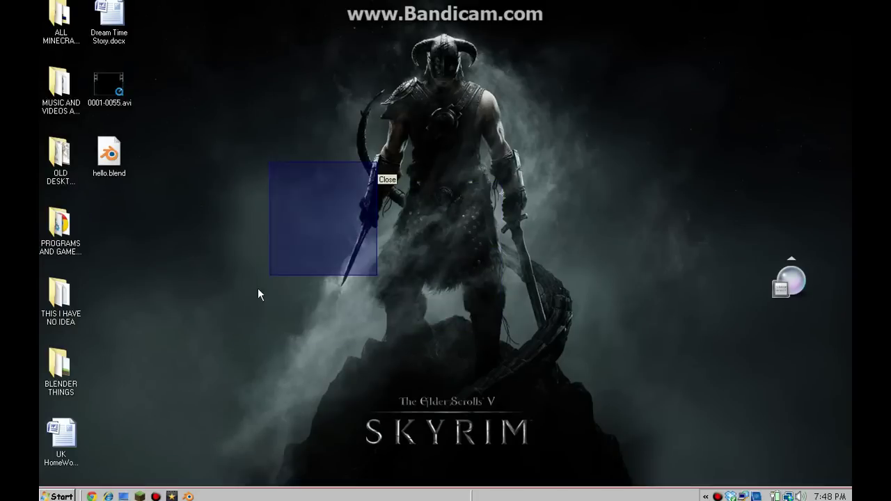
left_click(111, 87)
left_click(246, 44)
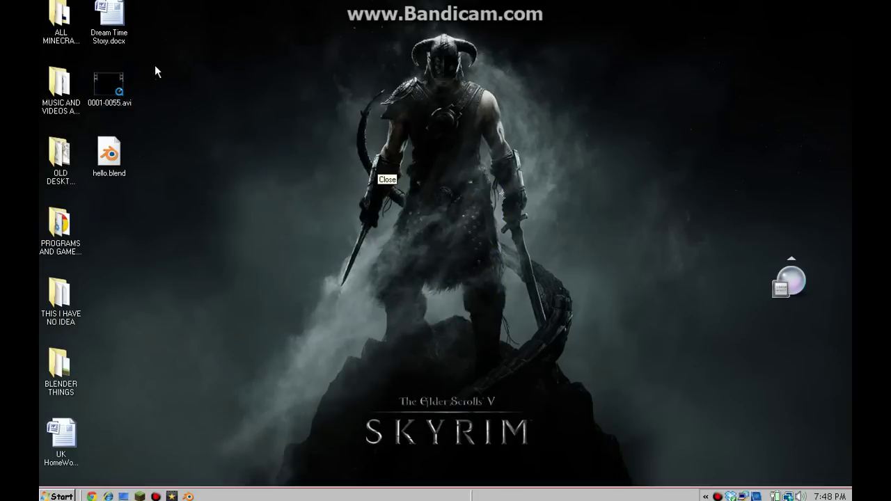
left_click(112, 87)
left_click_drag(120, 95, 216, 95)
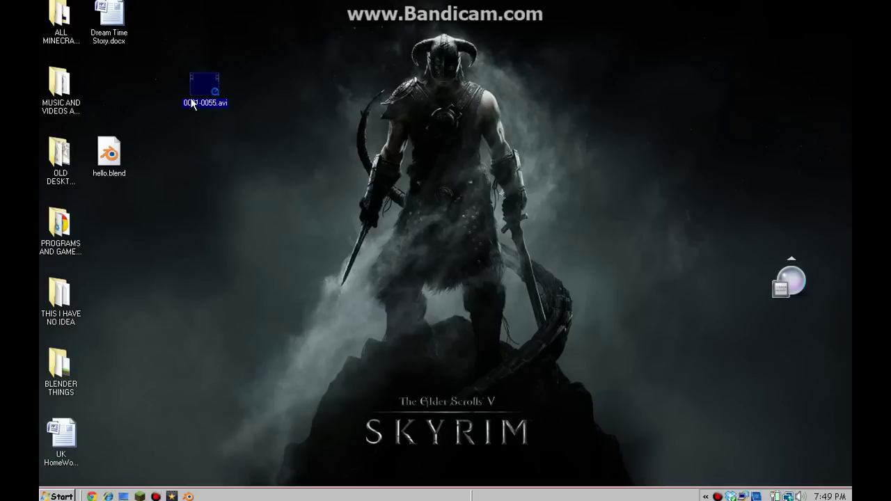
Rename the video to Hello.avi and select it.
key("F2")
type("Hello")
key("Return")
left_click(207, 87)
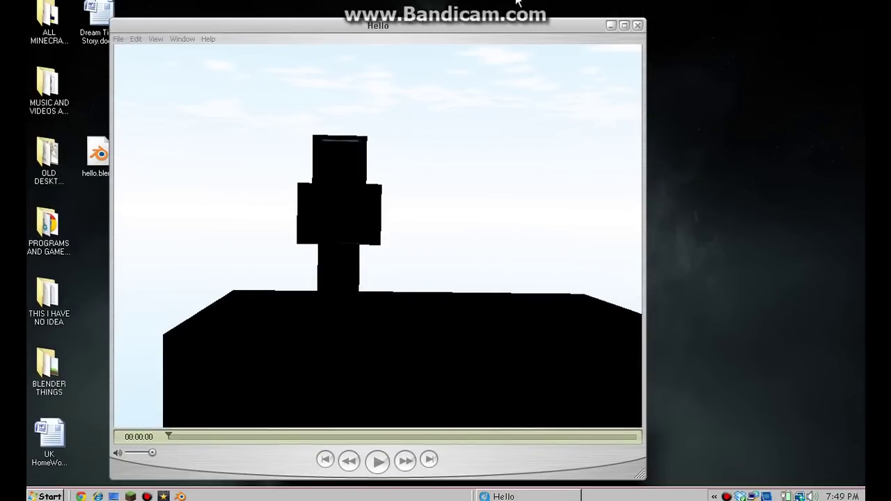
Play Hello.avi in QuickTime Player to watch the wave, then close the player.
left_click(485, 27)
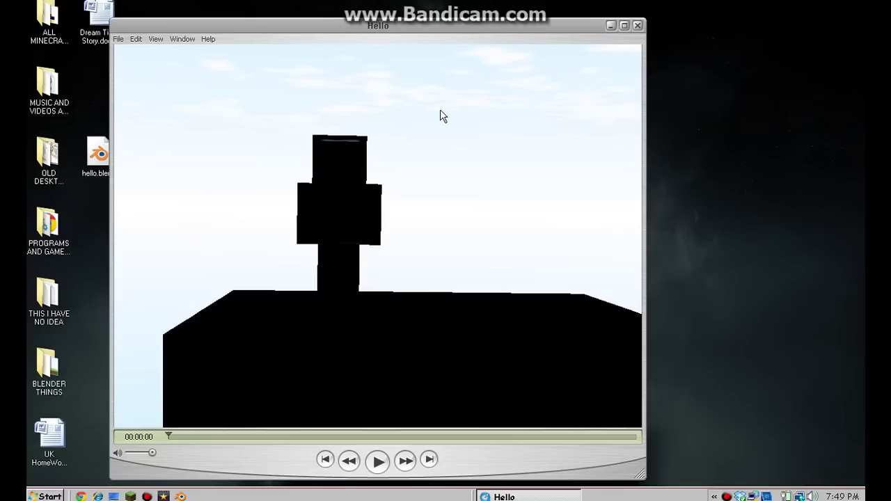
left_click(377, 461)
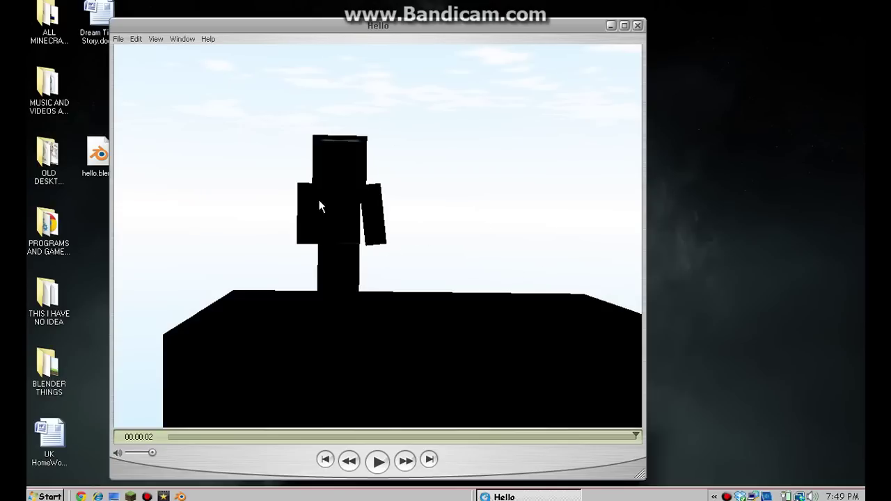
left_click(638, 27)
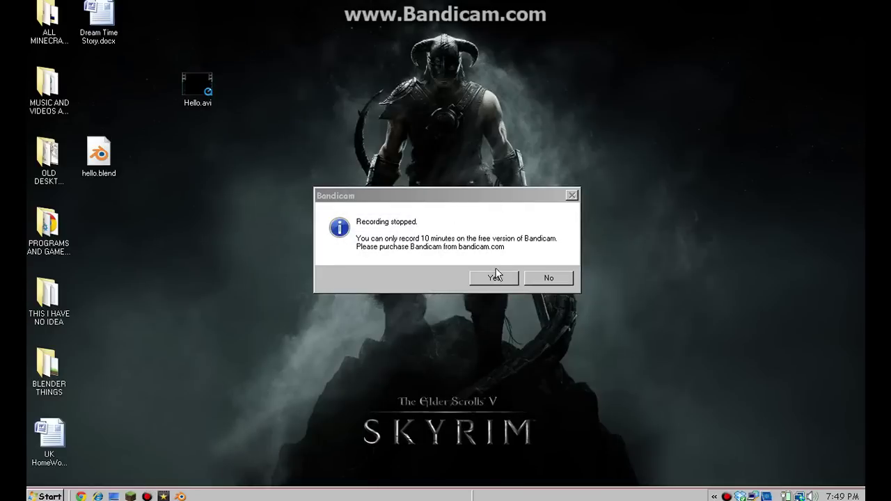
Answer No to Bandicam's free-version purchase notice.
left_click(568, 220)
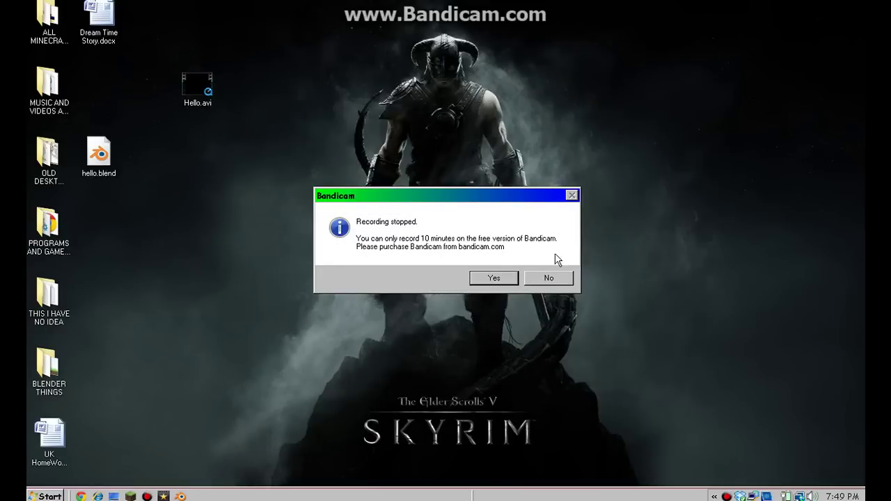
left_click(541, 278)
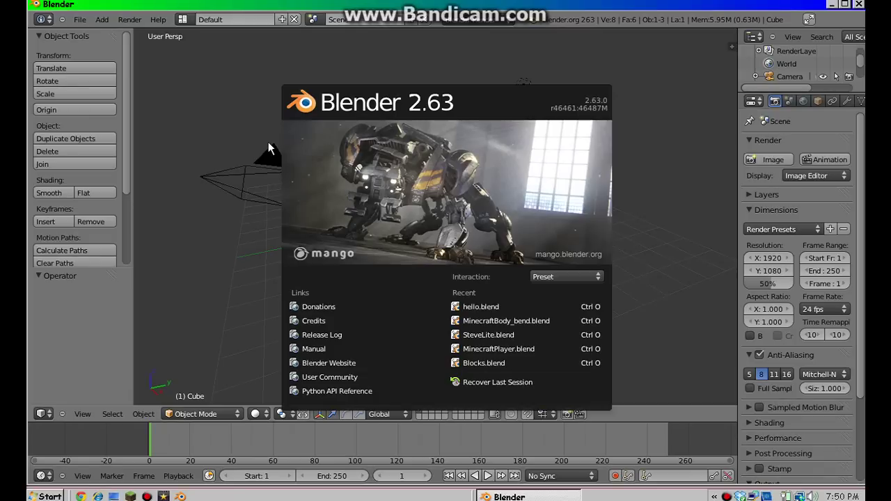
Dismiss the splash screen and reopen hello.blend from the recent files list.
left_click(238, 124)
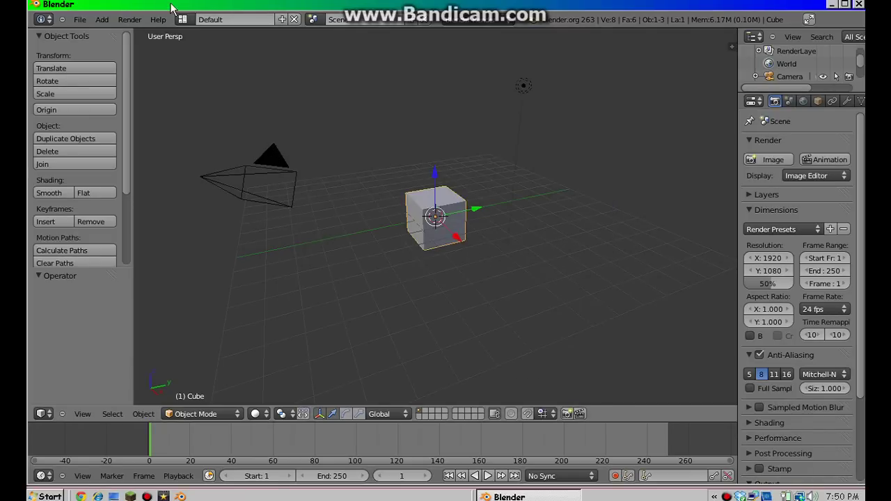
left_click(81, 20)
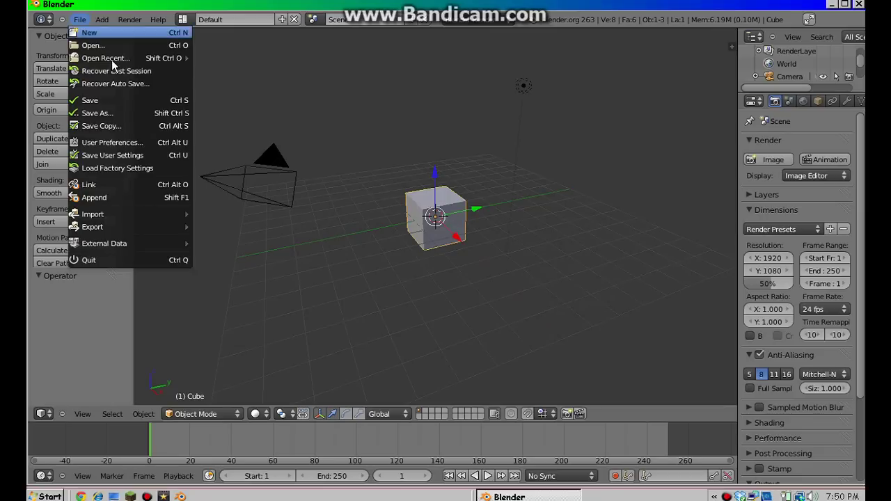
mouse_move(112, 59)
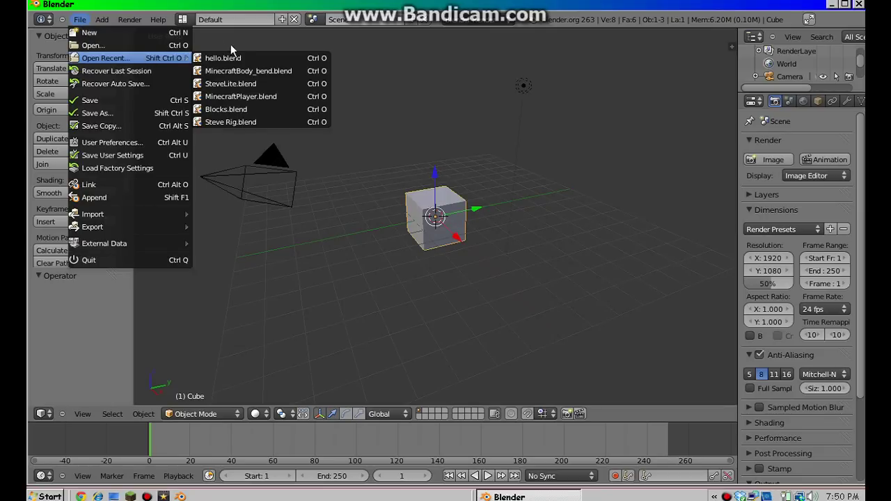
left_click(245, 62)
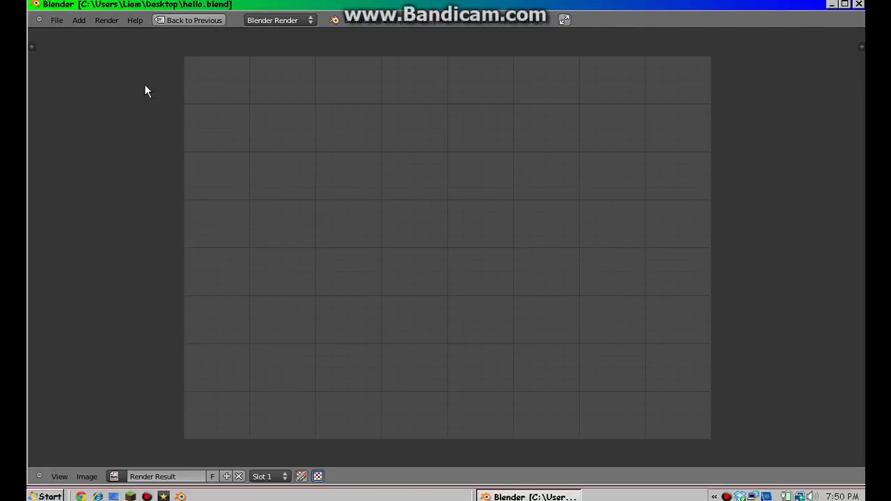
Bring up the recent files list again and close it without opening anything.
left_click(57, 20)
mouse_move(106, 60)
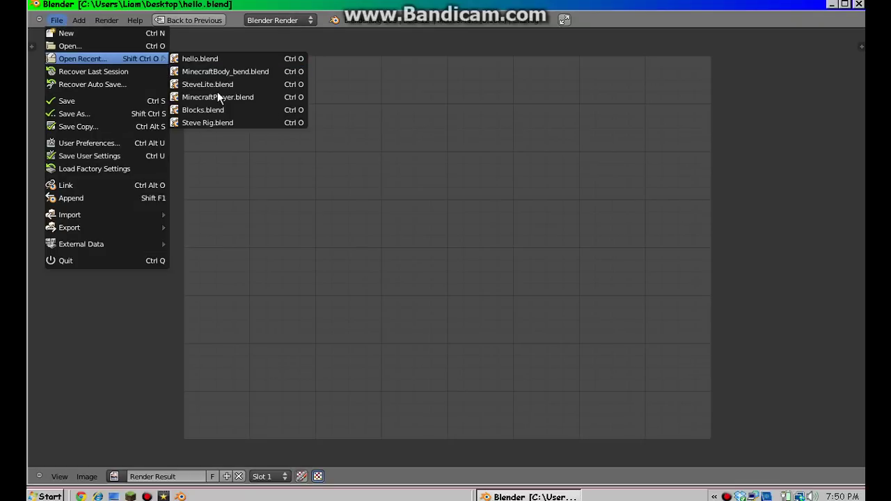
left_click(197, 57)
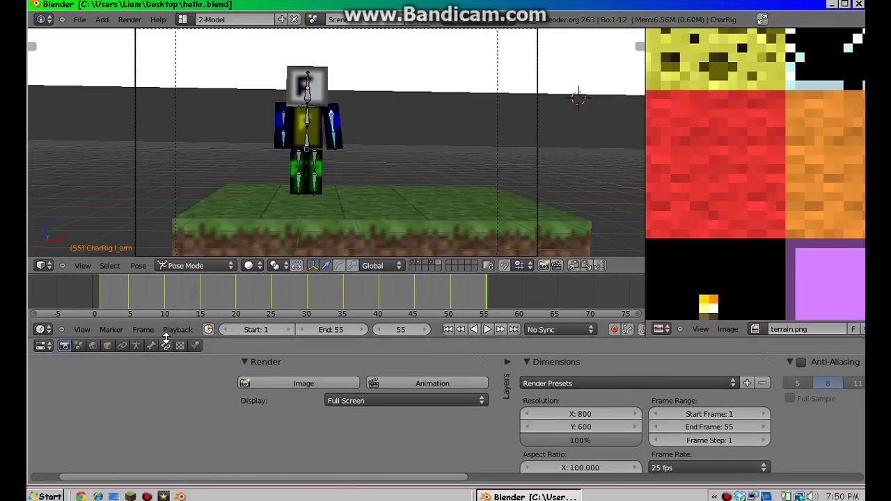
Show the CharRig object's properties and switch the 3D view shading to Texture.
left_click(107, 346)
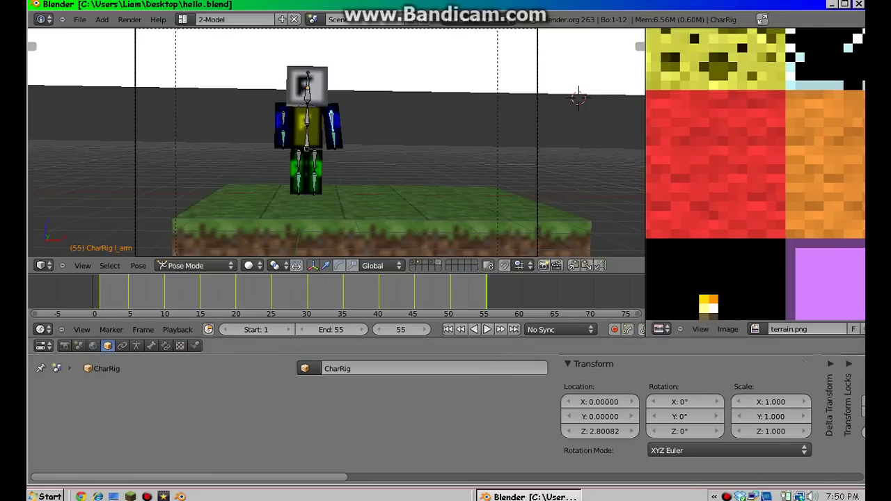
left_click(727, 496)
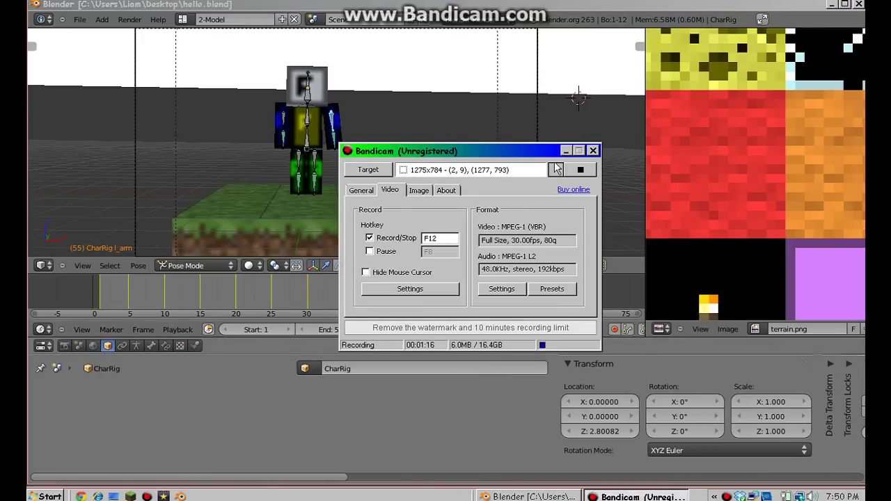
left_click(565, 151)
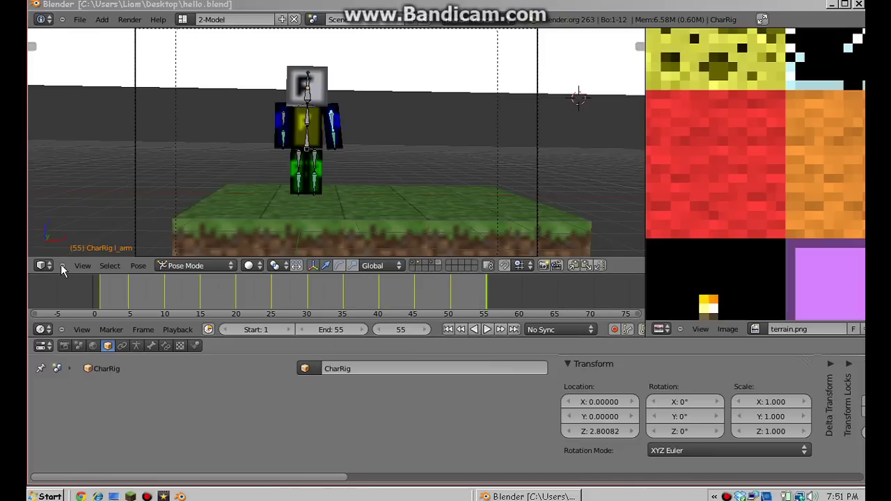
left_click(251, 263)
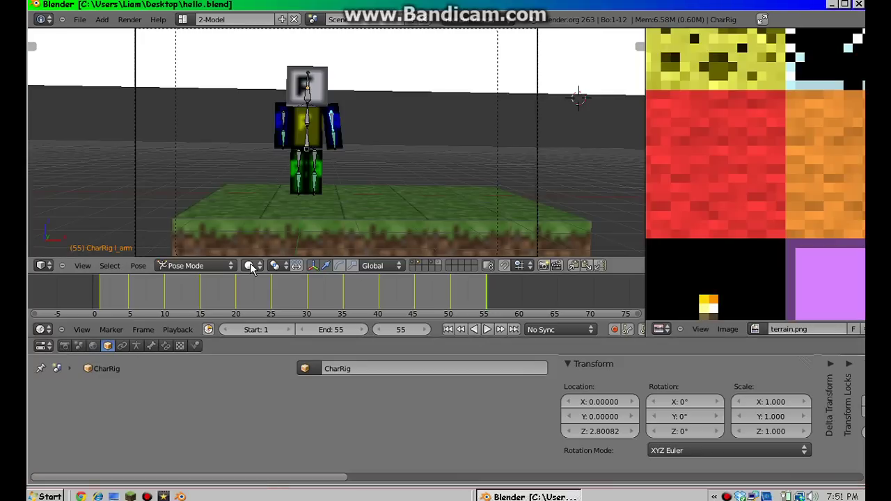
left_click(252, 265)
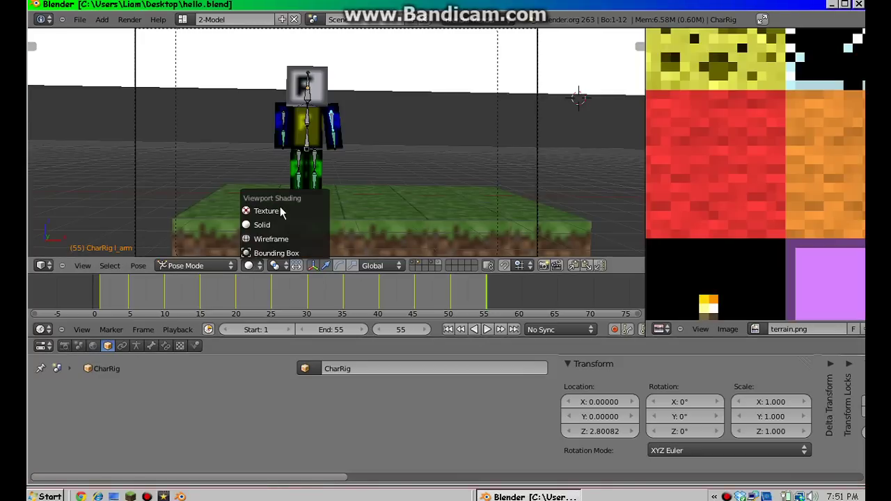
left_click(281, 212)
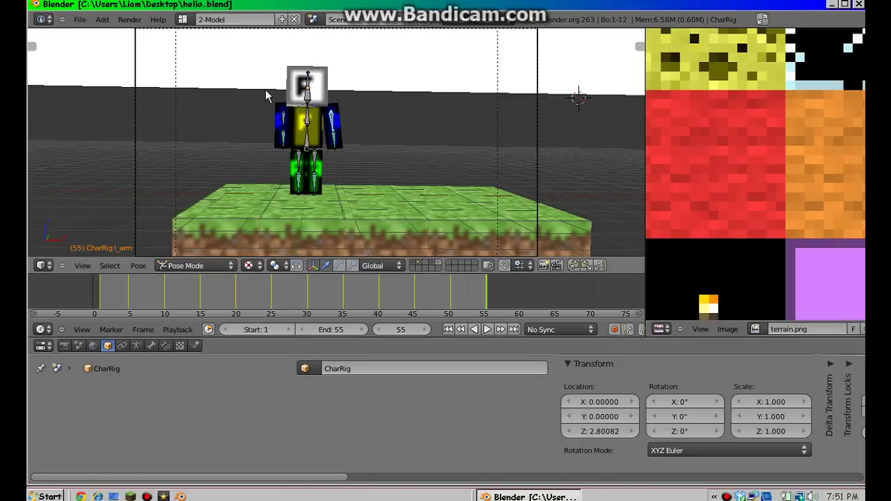